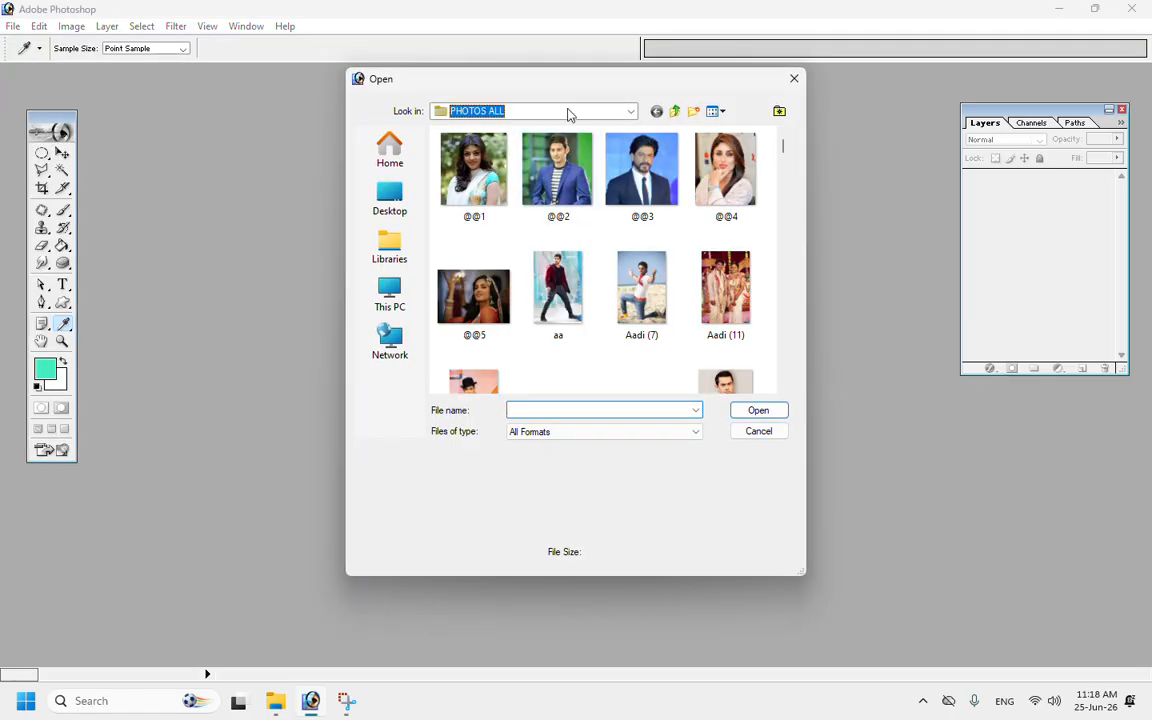
Step: Open the photo Abhishek Bachchan (6) from the PHOTOS ALL folder and place its window in the middle of the workspace
{"action": "left_click", "coordinate": [569, 112]}
{"action": "left_click", "coordinate": [702, 169]}
{"action": "left_click", "coordinate": [668, 166]}
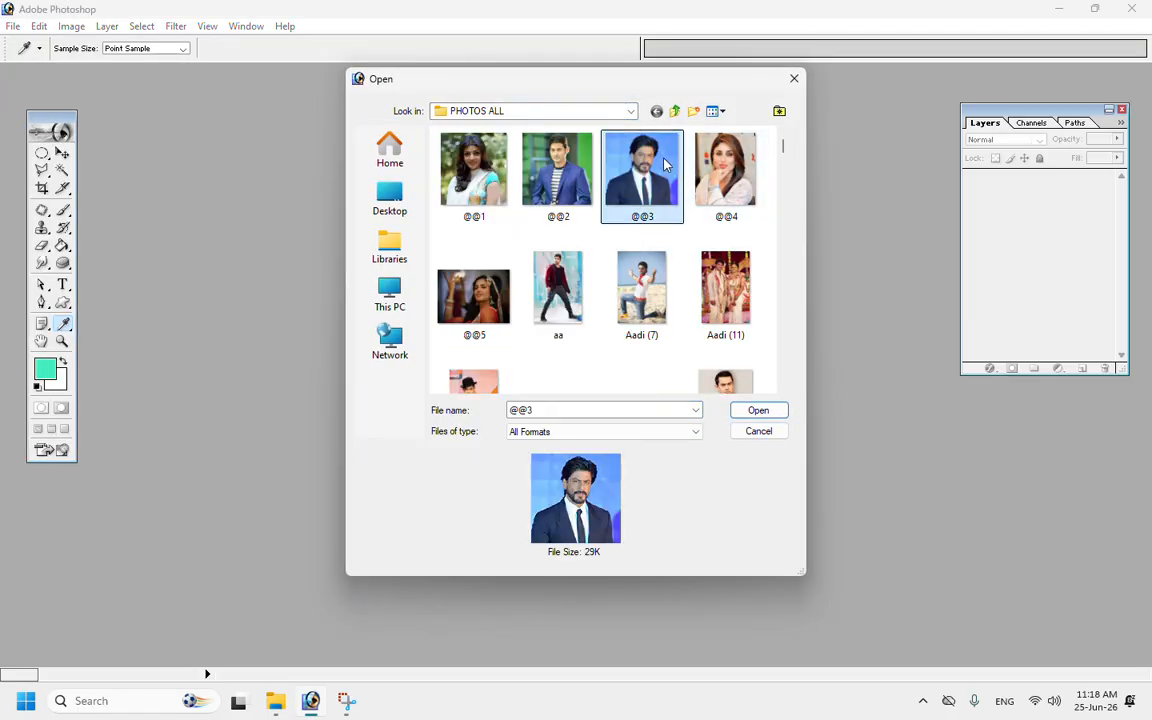
{"action": "key", "text": "Down"}
{"action": "key", "text": "Down"}
{"action": "key", "text": "Down"}
{"action": "key", "text": "Down"}
{"action": "key", "text": "Down"}
{"action": "key", "text": "Down"}
{"action": "key", "text": "Down"}
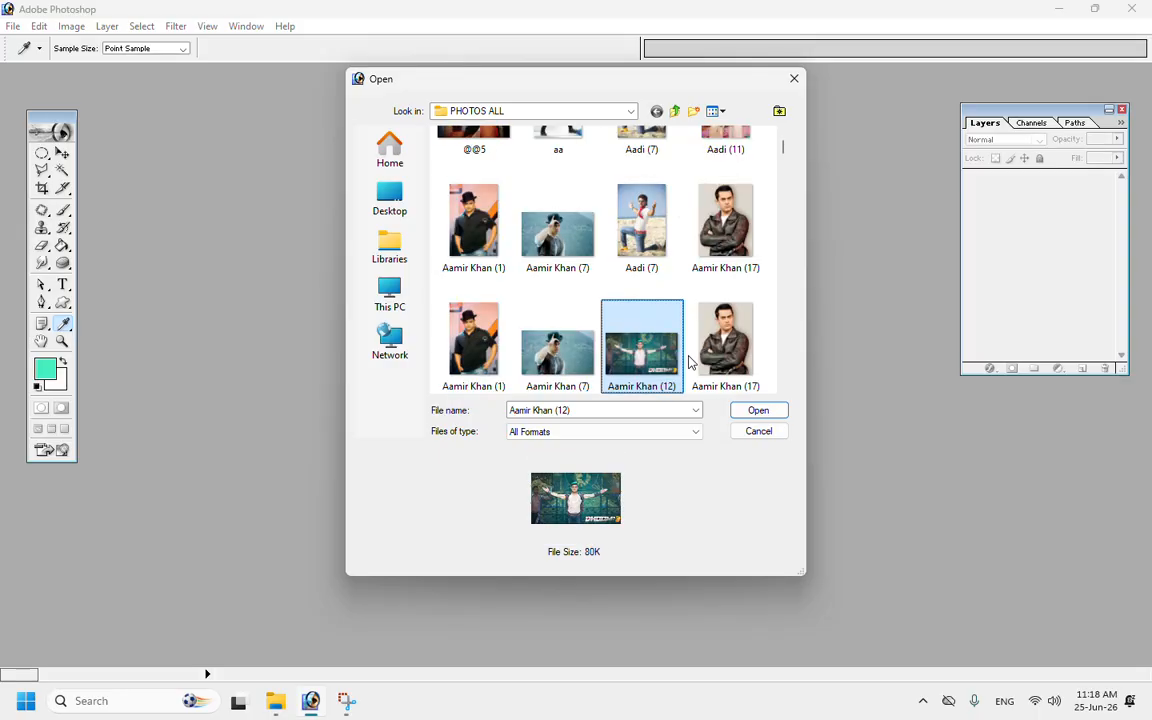
{"action": "key", "text": "Up"}
{"action": "key", "text": "Up"}
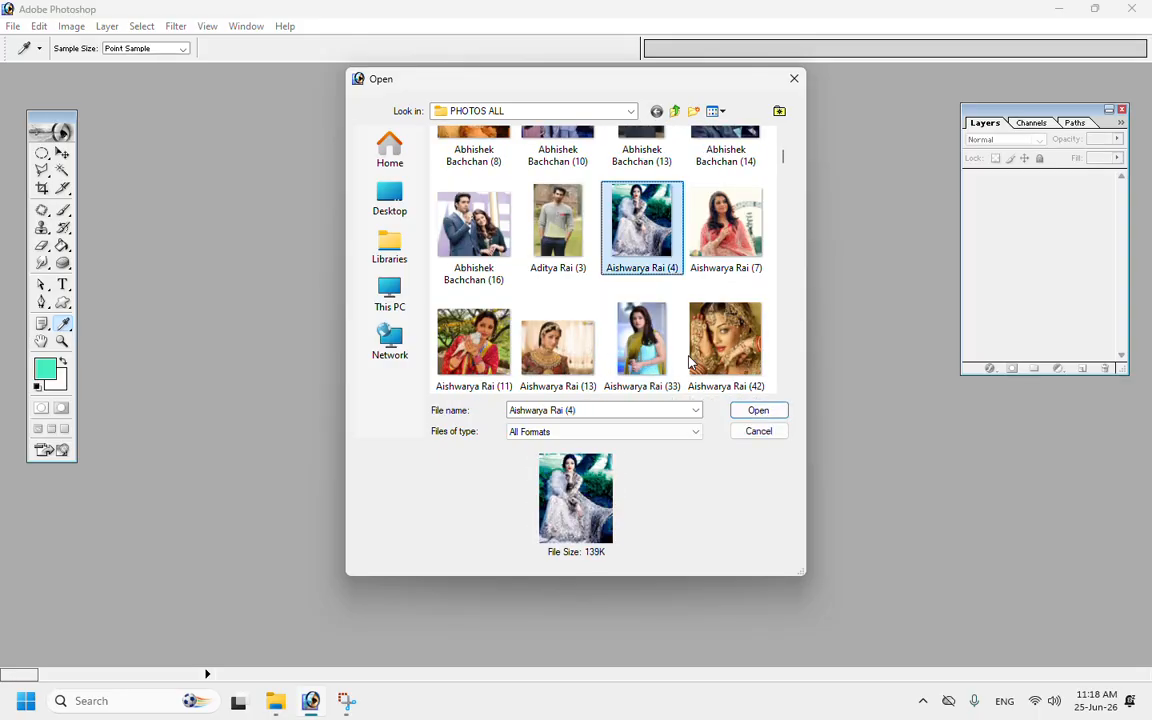
{"action": "key", "text": "Up"}
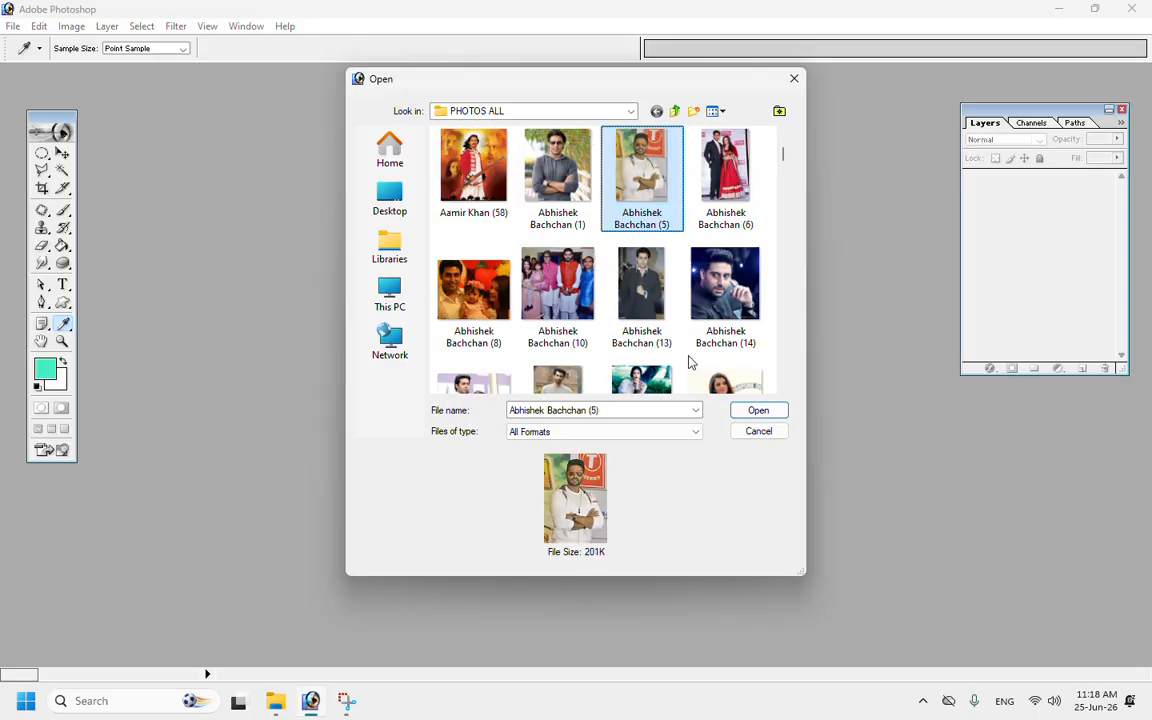
{"action": "key", "text": "Right"}
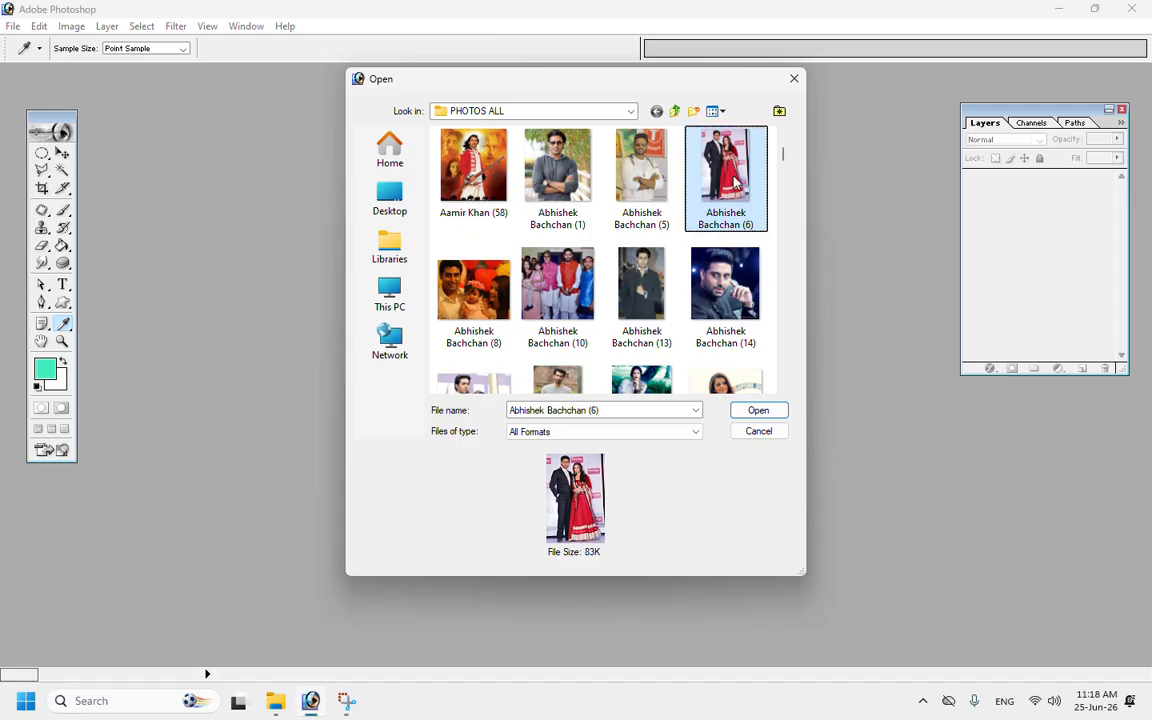
{"action": "left_click", "coordinate": [764, 409]}
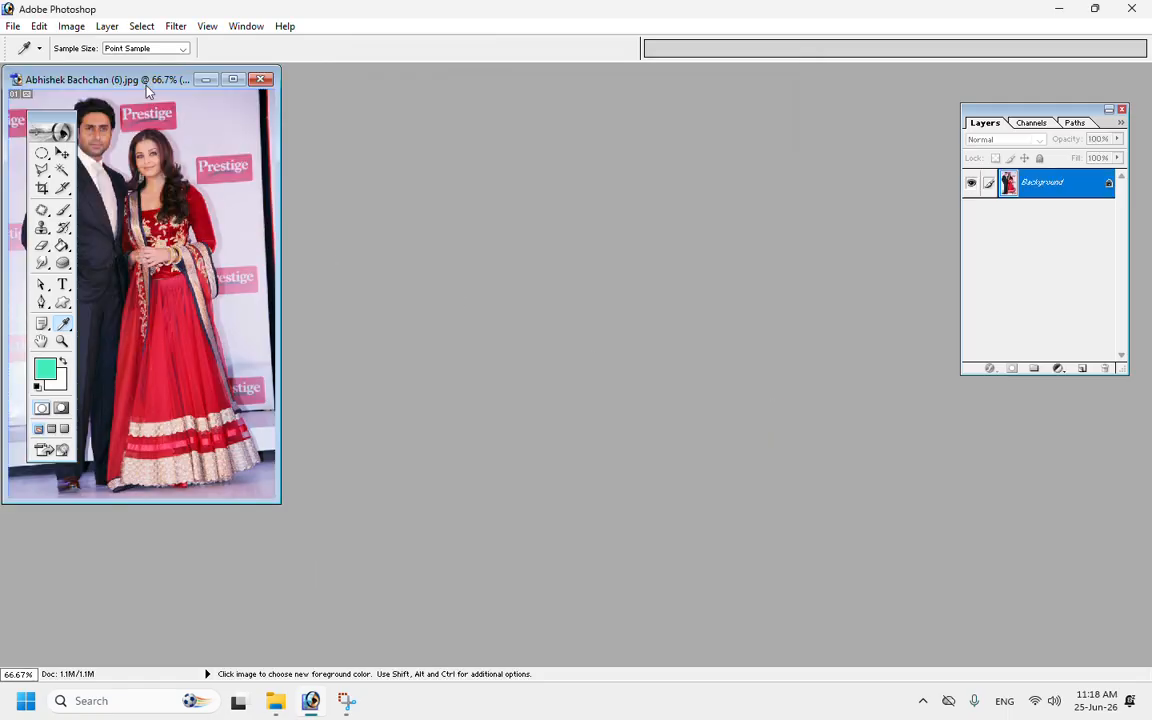
{"action": "left_click_drag", "start_coordinate": [147, 80], "coordinate": [499, 146]}
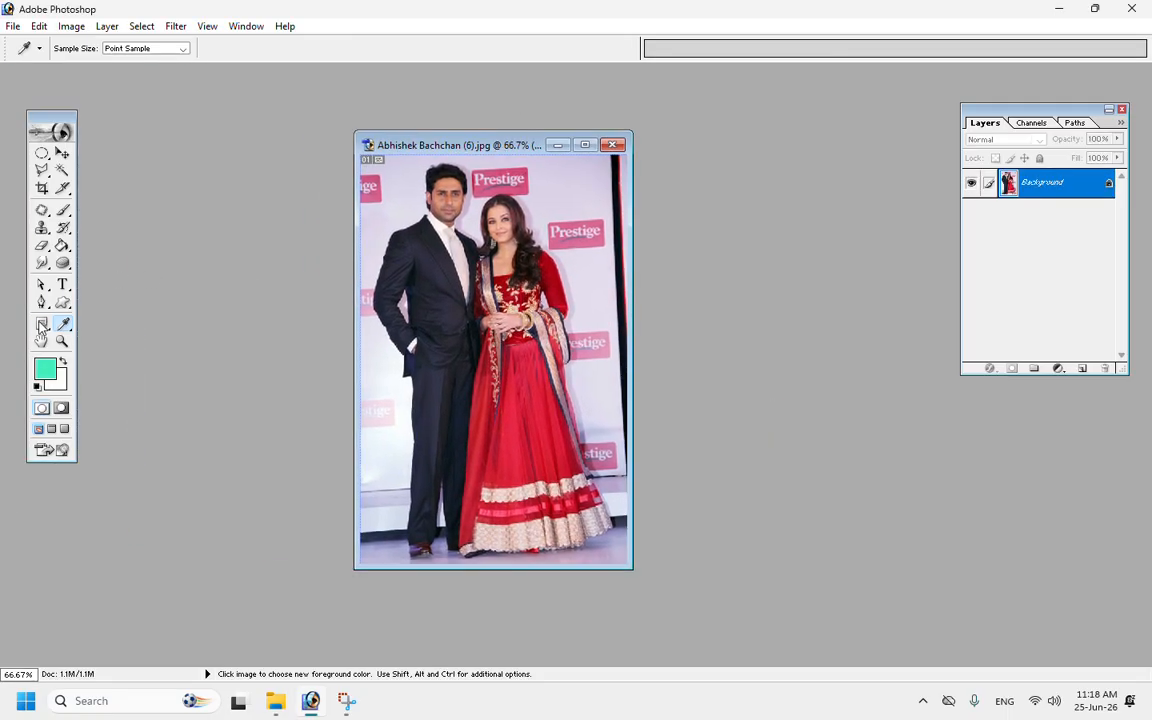
Step: Start a Pen tool path at the man's outer sleeve and trace it over his shoulder and around his head
{"action": "left_click_drag", "start_coordinate": [41, 305], "coordinate": [100, 308]}
{"action": "left_click", "coordinate": [100, 304]}
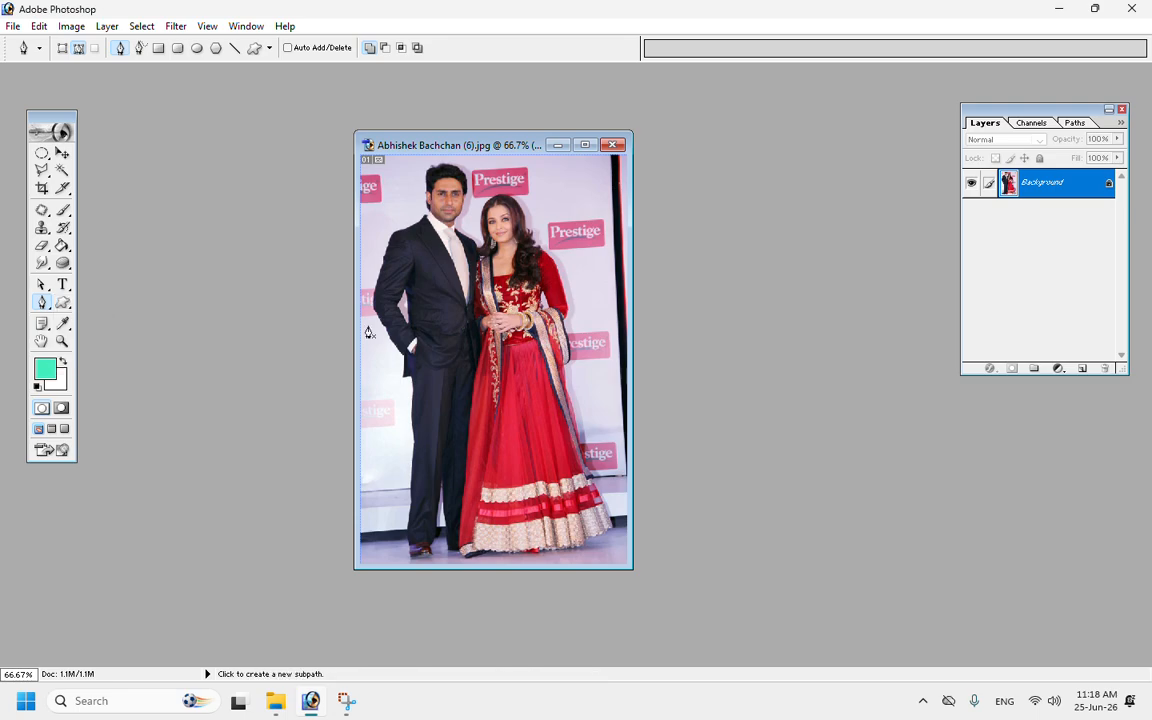
{"action": "left_click", "coordinate": [375, 276]}
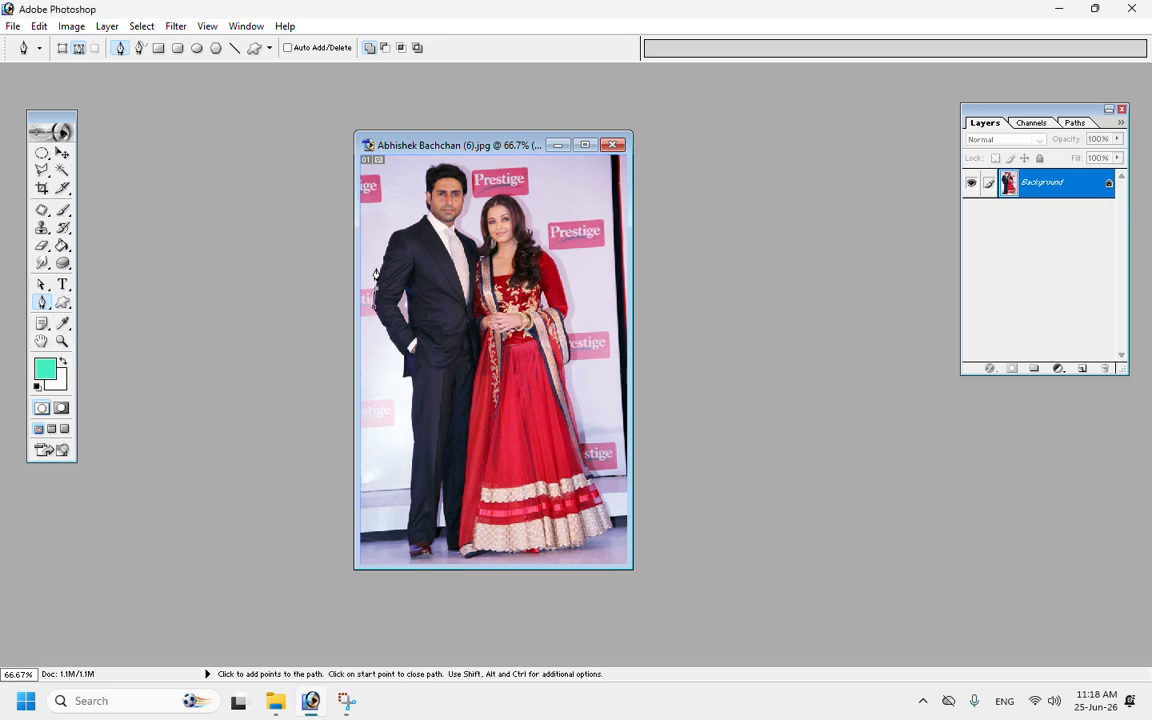
{"action": "left_click", "coordinate": [381, 268]}
{"action": "left_click", "coordinate": [398, 236]}
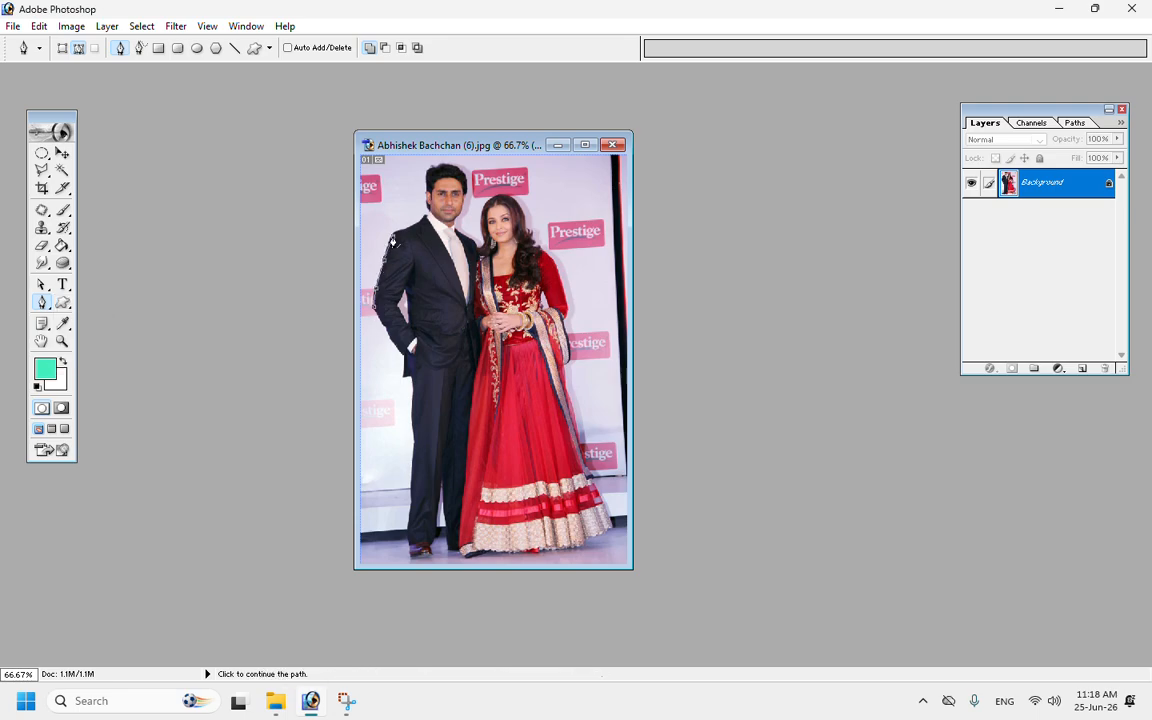
{"action": "left_click", "coordinate": [414, 230]}
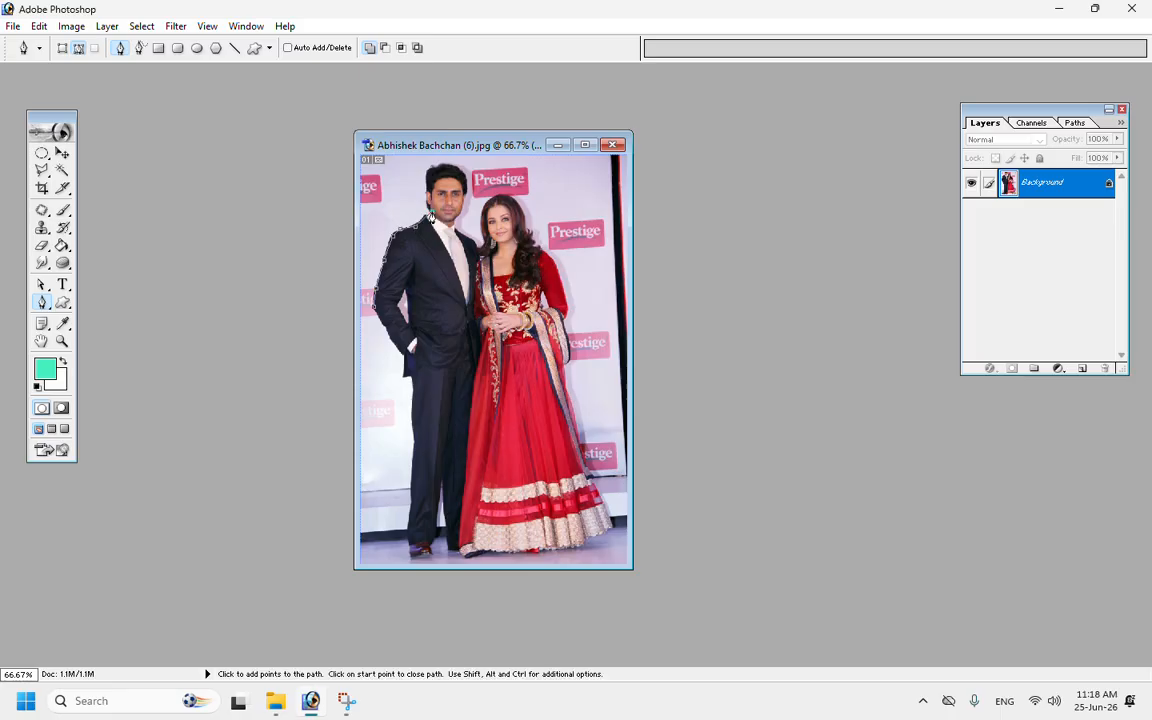
{"action": "left_click", "coordinate": [428, 174]}
{"action": "left_click", "coordinate": [478, 254]}
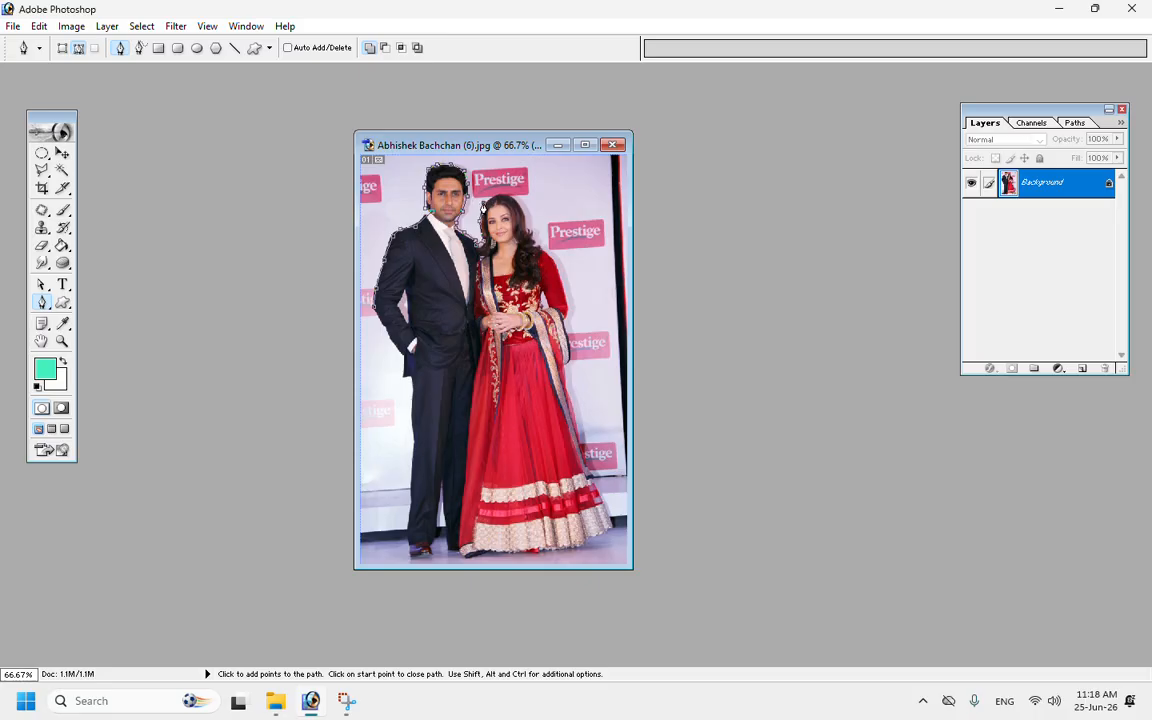
Step: Continue the path around the woman's hair, shoulder, arm and hanging scarf, undoing the misplaced curve beside the skirt
{"action": "left_click", "coordinate": [497, 198]}
{"action": "left_click", "coordinate": [531, 224]}
{"action": "left_click", "coordinate": [535, 244]}
{"action": "left_click", "coordinate": [559, 263]}
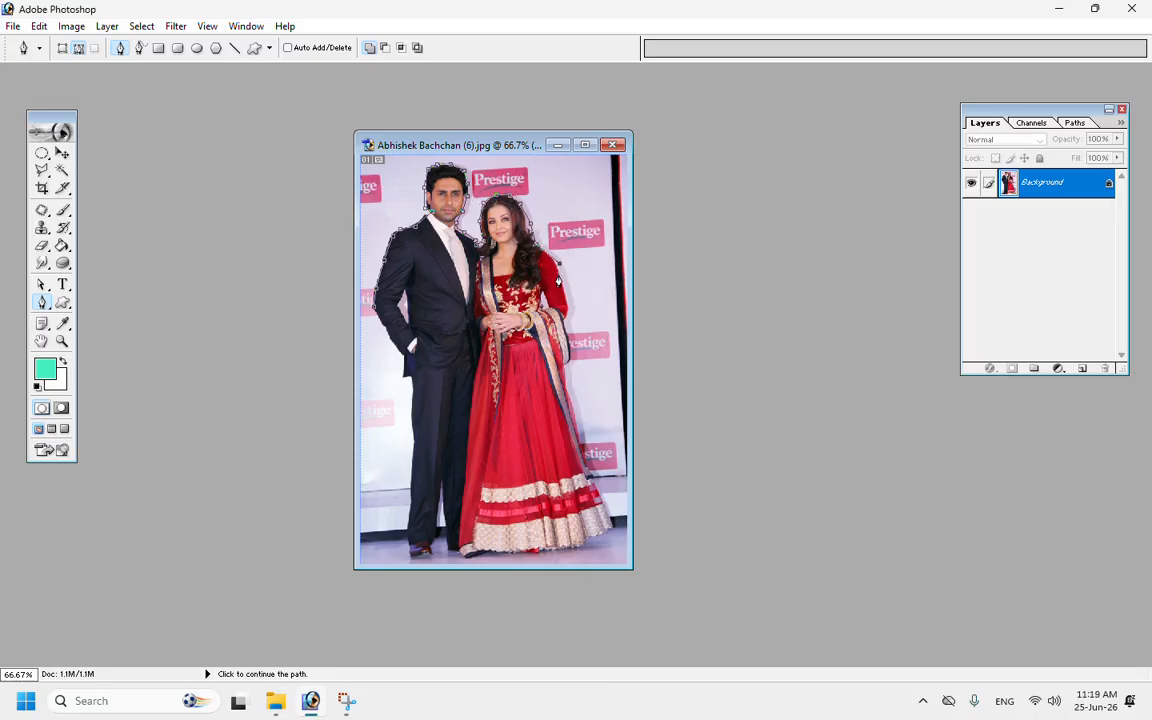
{"action": "left_click", "coordinate": [567, 316]}
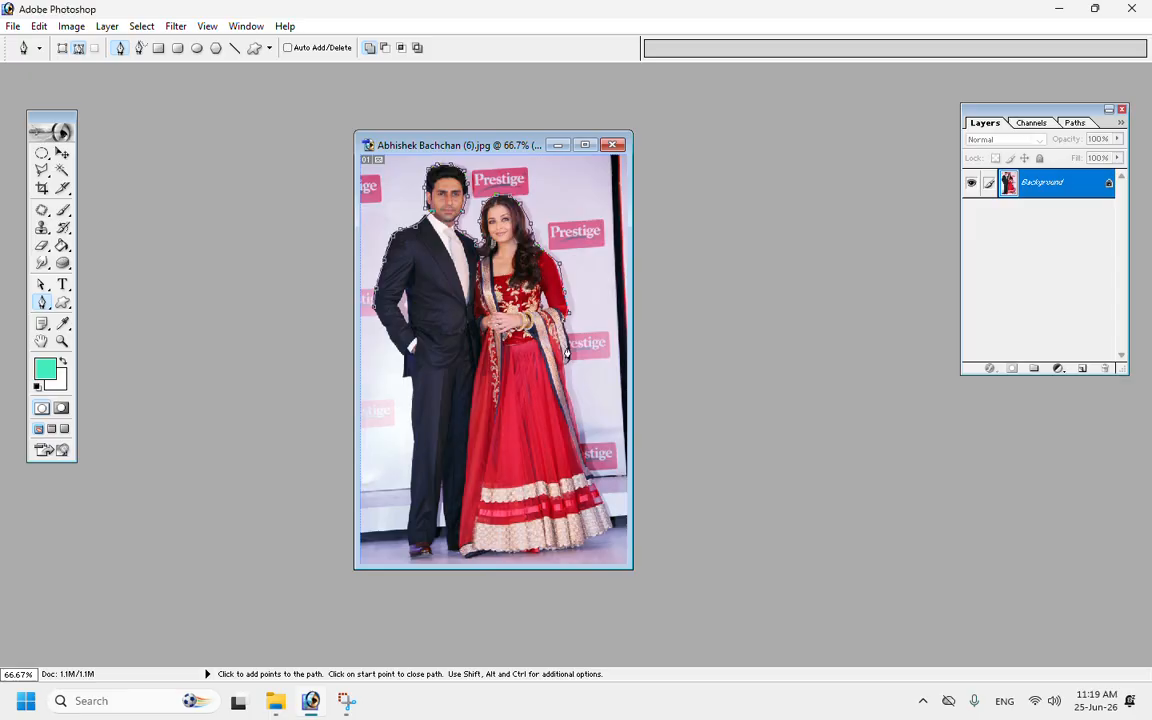
{"action": "left_click", "coordinate": [566, 372]}
{"action": "left_click", "coordinate": [572, 392]}
{"action": "left_click", "coordinate": [598, 379]}
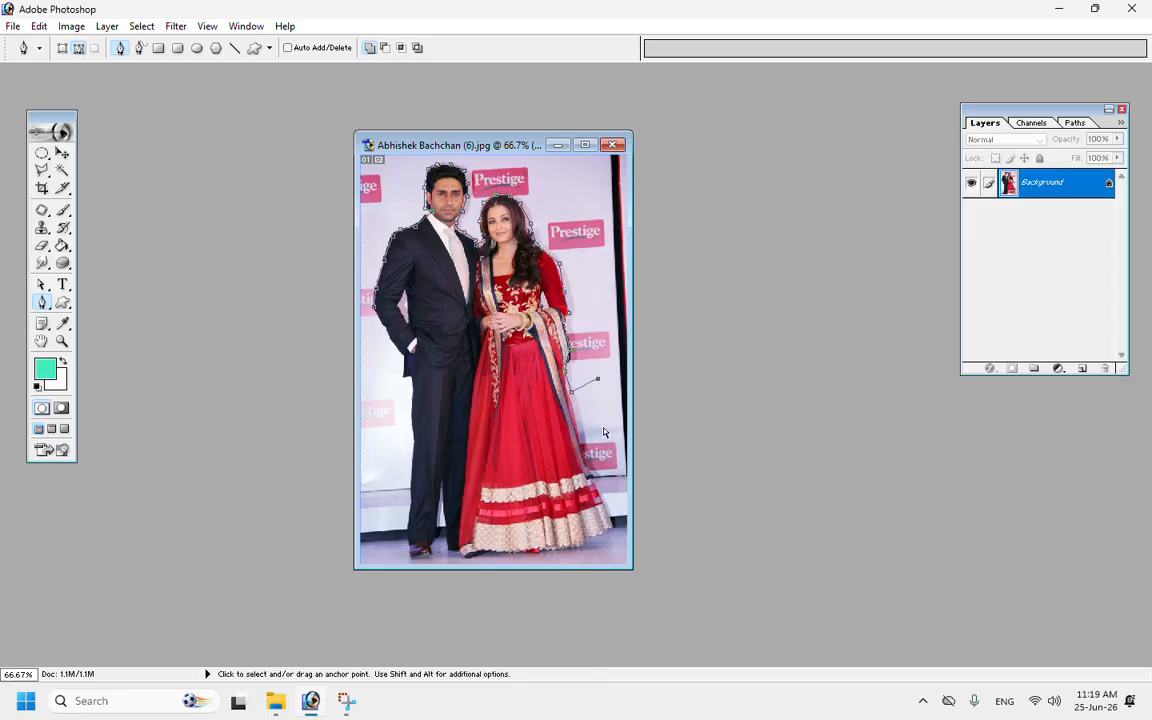
{"action": "key", "text": "ctrl+alt+z"}
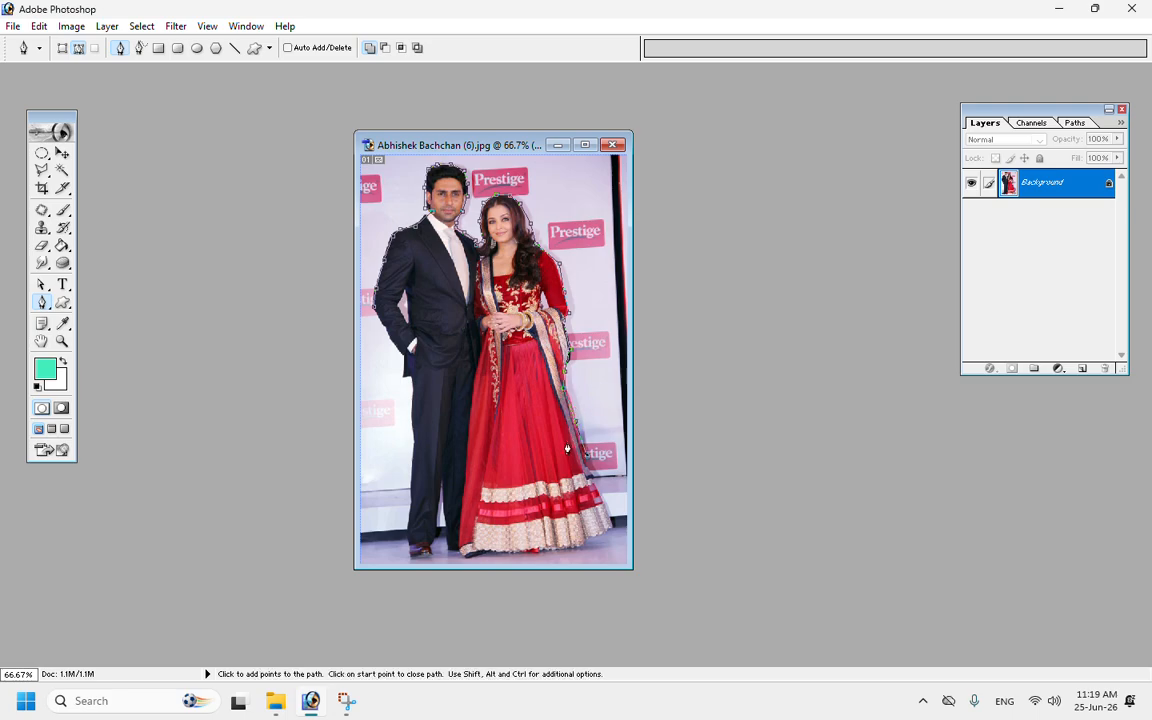
Step: Trace the skirt hem, the man's shoes, trousers and jacket sleeve, and close the path at its starting point
{"action": "left_click", "coordinate": [605, 508]}
{"action": "left_click", "coordinate": [468, 552]}
{"action": "left_click", "coordinate": [452, 549]}
{"action": "left_click", "coordinate": [410, 553]}
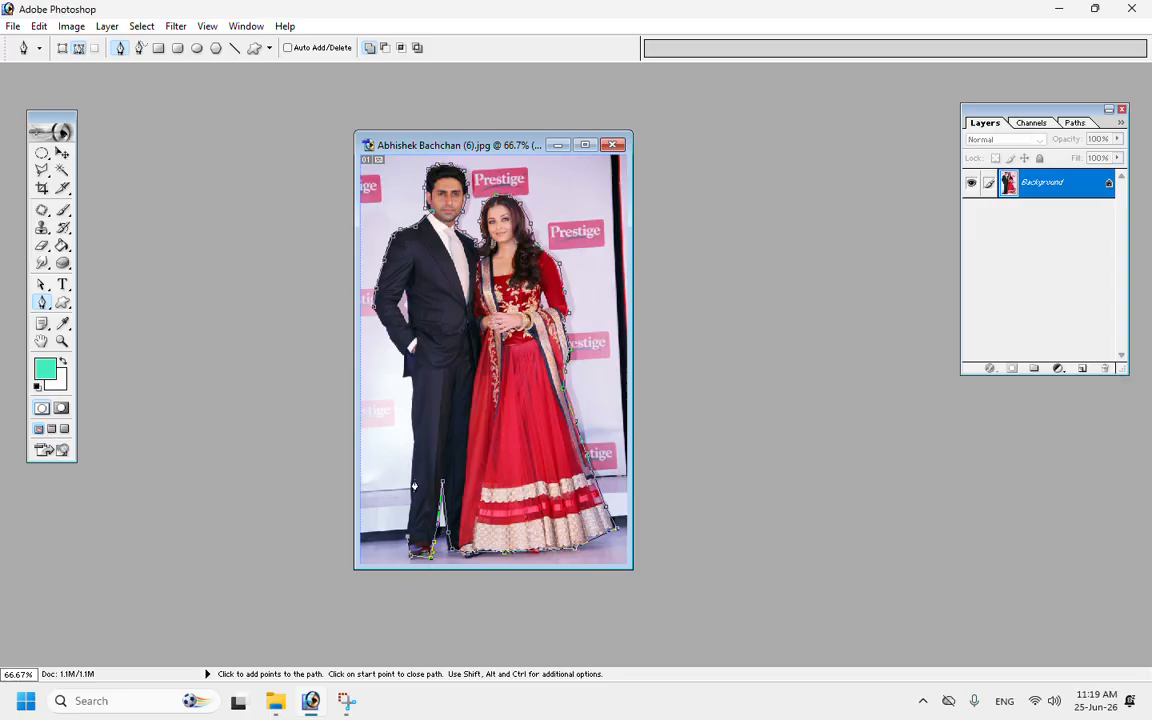
{"action": "left_click", "coordinate": [411, 384]}
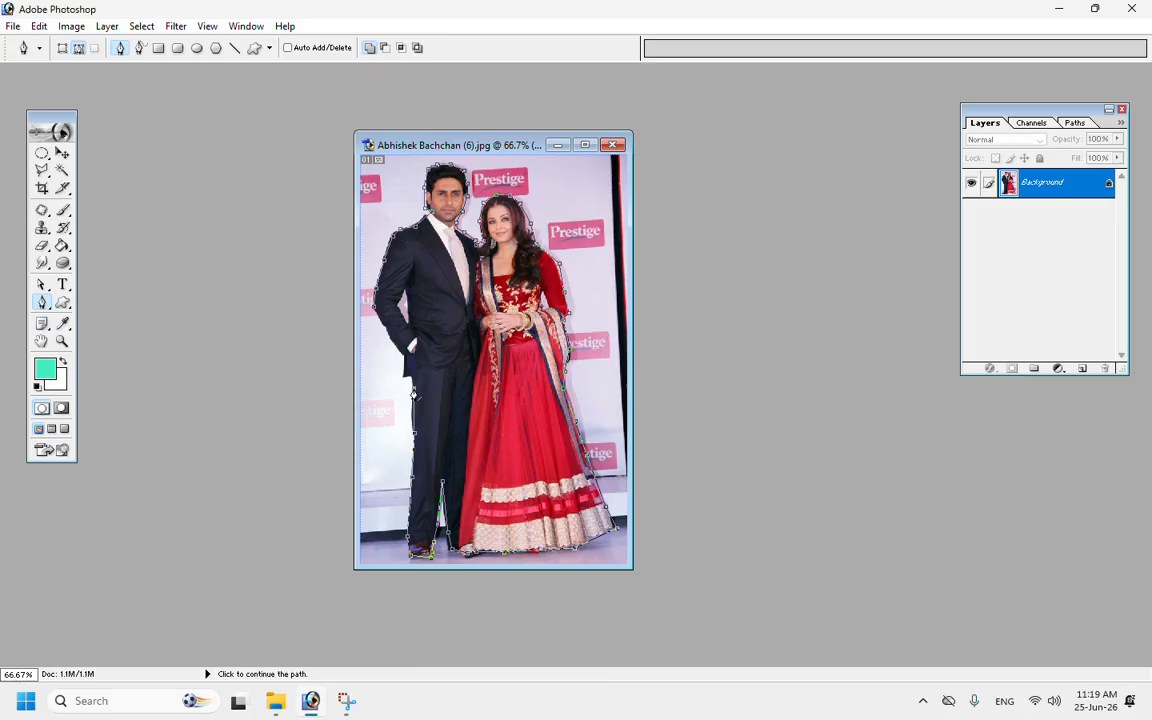
{"action": "left_click", "coordinate": [402, 376]}
{"action": "left_click", "coordinate": [404, 354]}
{"action": "left_click", "coordinate": [382, 325]}
{"action": "left_click", "coordinate": [403, 252]}
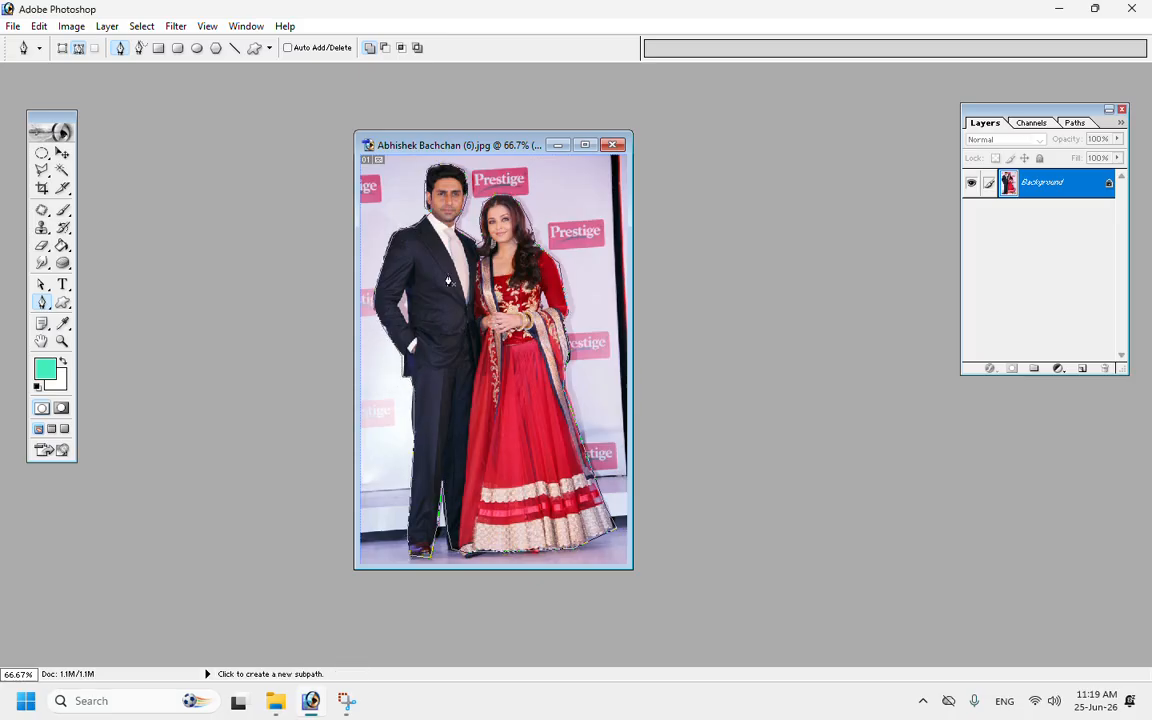
Step: Convert the path around the couple into a new anti-aliased selection with a feather radius of 2 pixels
{"action": "right_click", "coordinate": [449, 273]}
{"action": "left_click", "coordinate": [514, 351]}
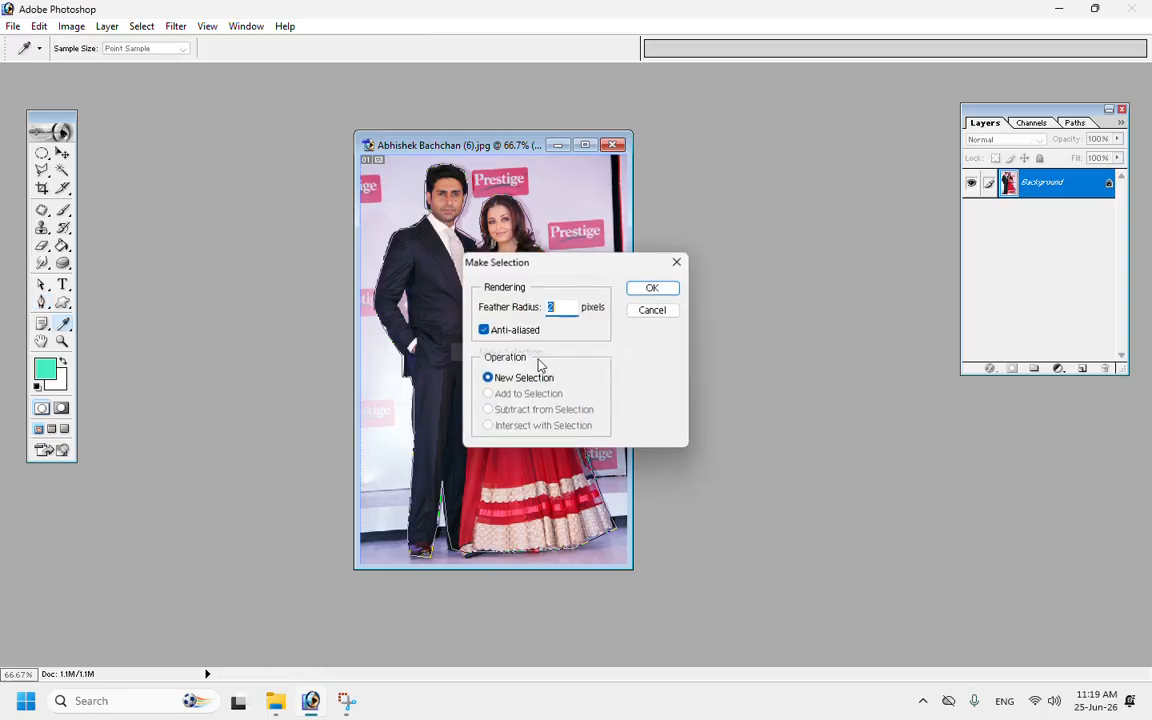
{"action": "left_click", "coordinate": [653, 288]}
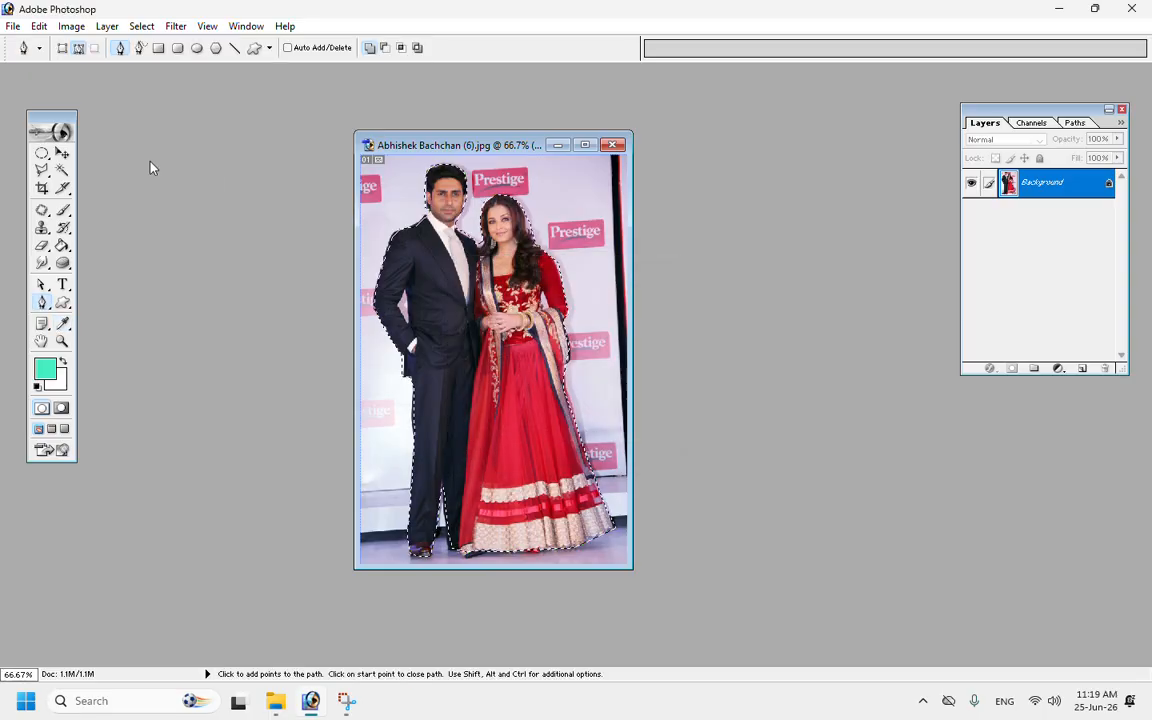
Step: Create a new white RGB document using the 1024 x 768 preset at 72 pixels/inch
{"action": "left_click", "coordinate": [62, 153]}
{"action": "left_click", "coordinate": [13, 26]}
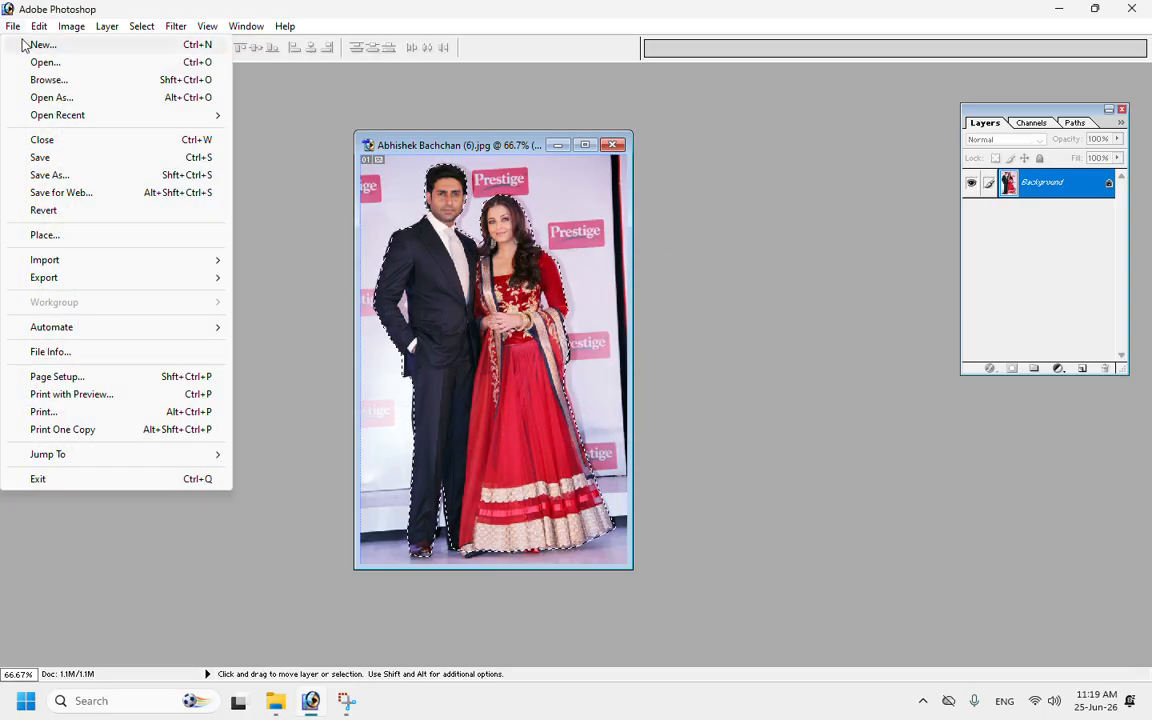
{"action": "left_click", "coordinate": [38, 44]}
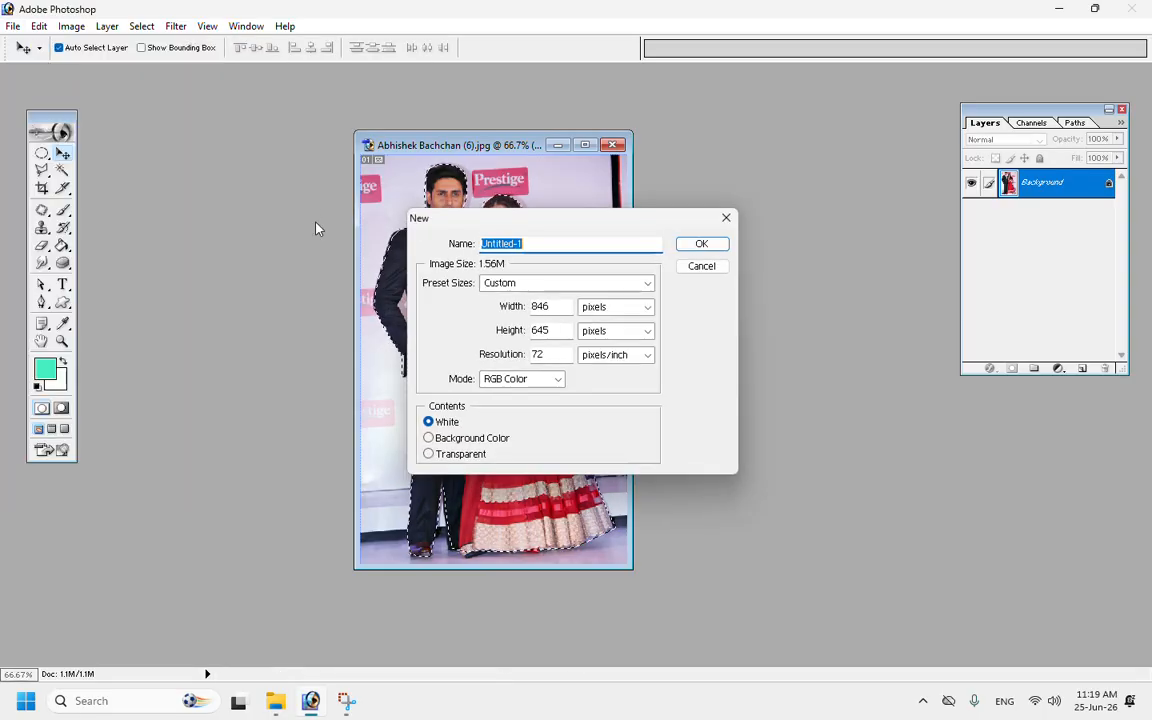
{"action": "left_click", "coordinate": [535, 284]}
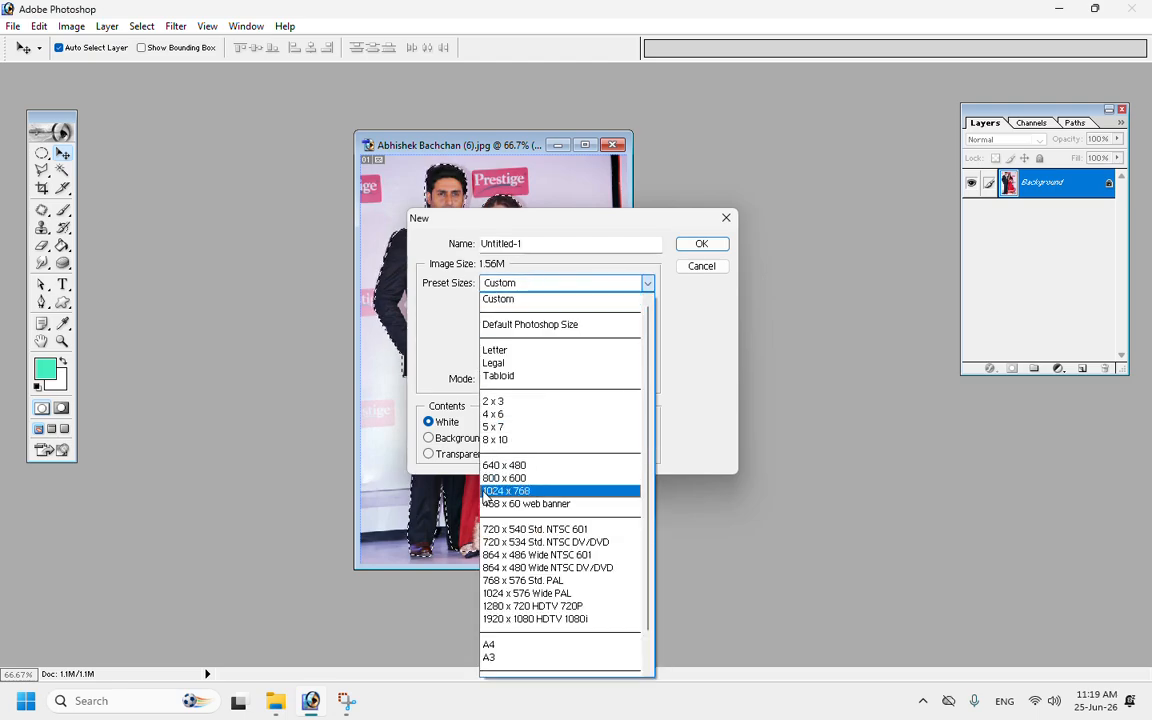
{"action": "left_click", "coordinate": [503, 492]}
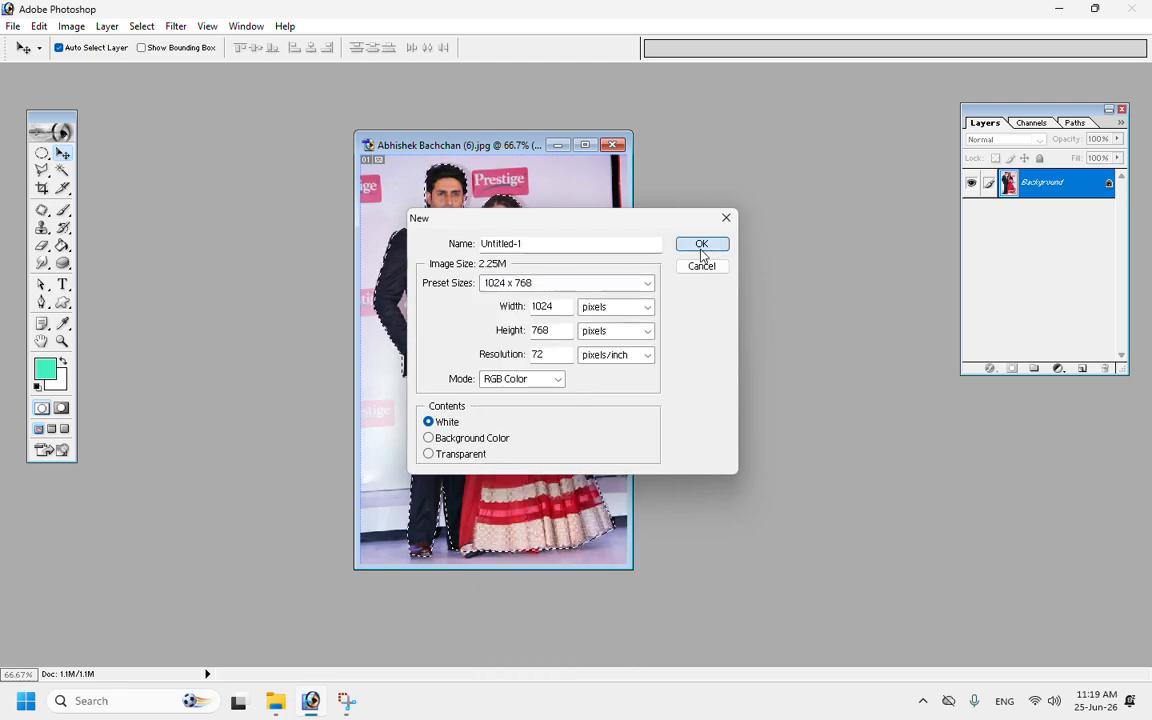
{"action": "left_click", "coordinate": [700, 245]}
Step: Transfer the selected couple into the new document, minimize the original photo and move the cutout to the canvas centre
{"action": "left_click_drag", "start_coordinate": [166, 89], "coordinate": [715, 255]}
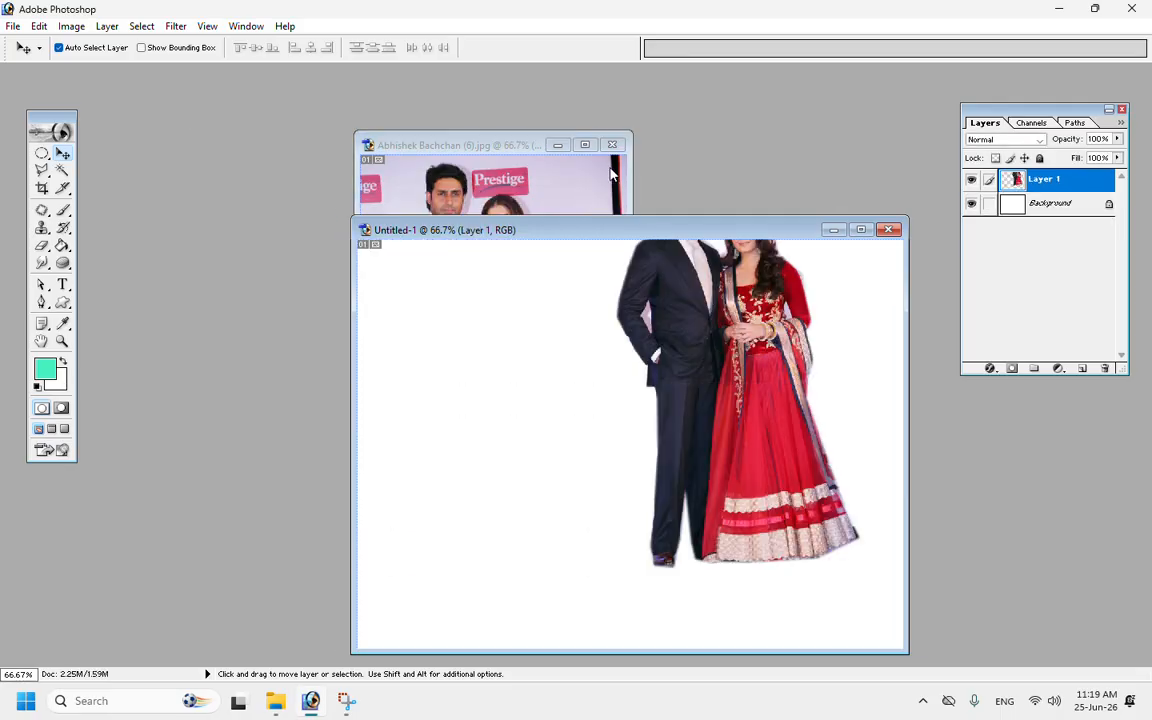
{"action": "left_click", "coordinate": [553, 144]}
{"action": "left_click_drag", "start_coordinate": [593, 229], "coordinate": [406, 149]}
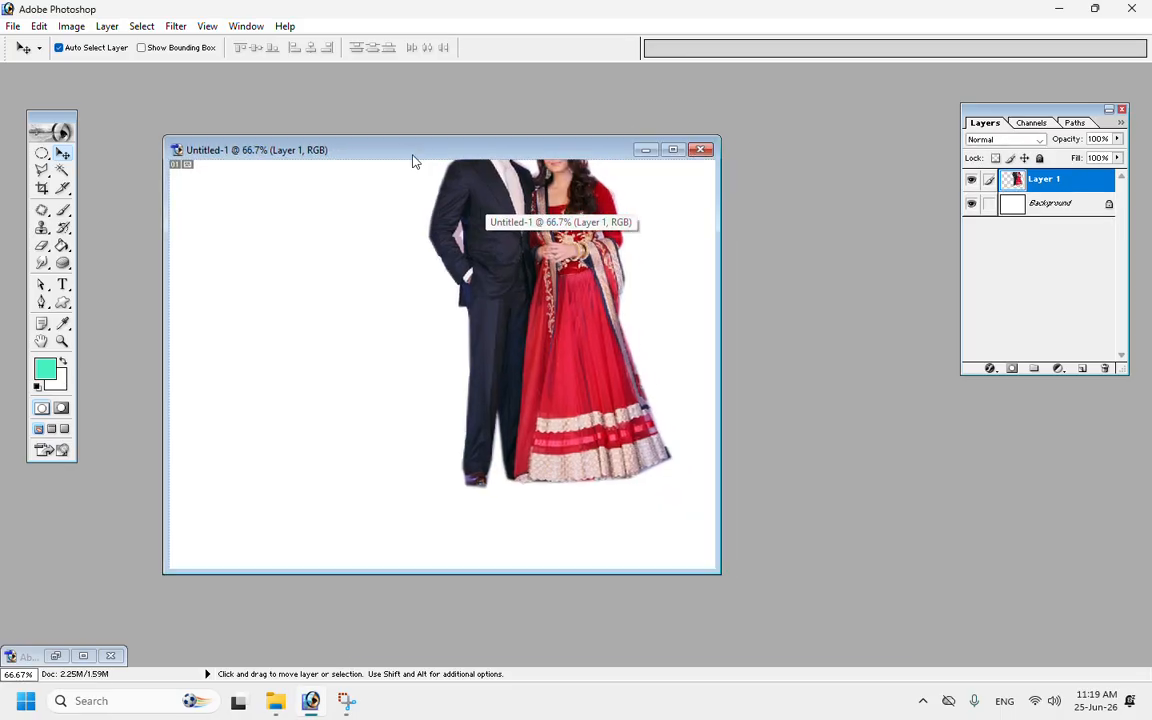
{"action": "left_click_drag", "start_coordinate": [511, 189], "coordinate": [390, 265]}
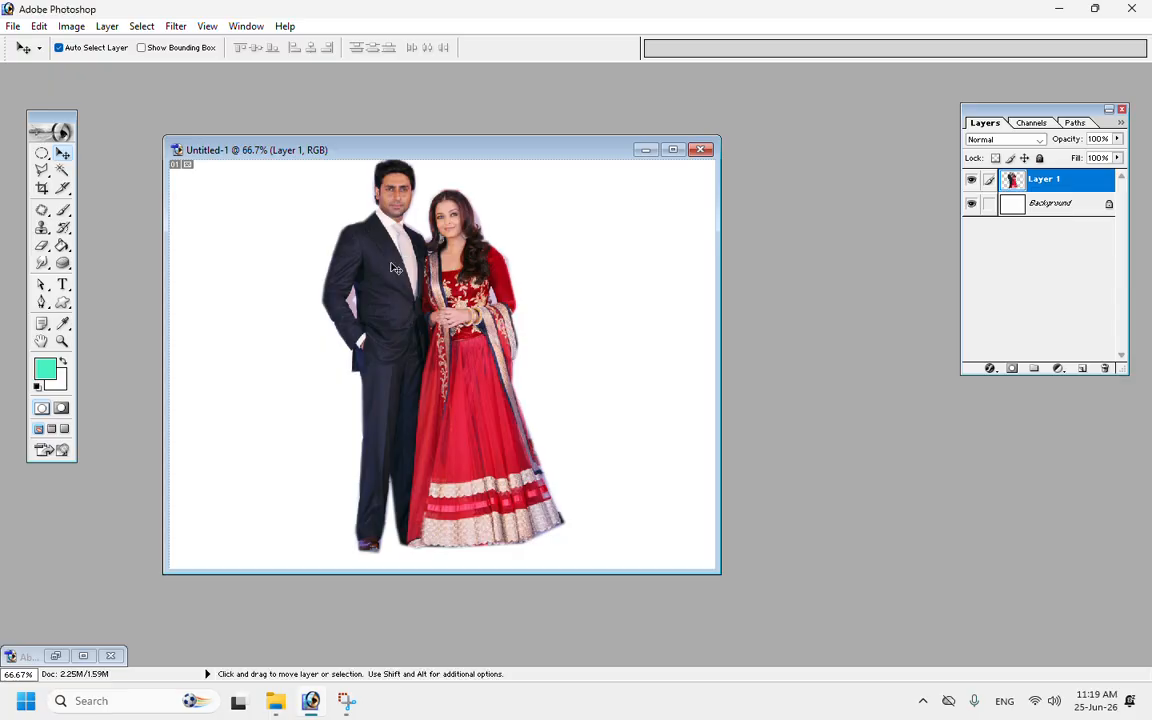
Step: Scale the couple layer down to about 84% width and 86% height and reposition it fully inside the canvas
{"action": "key", "text": "ctrl+t"}
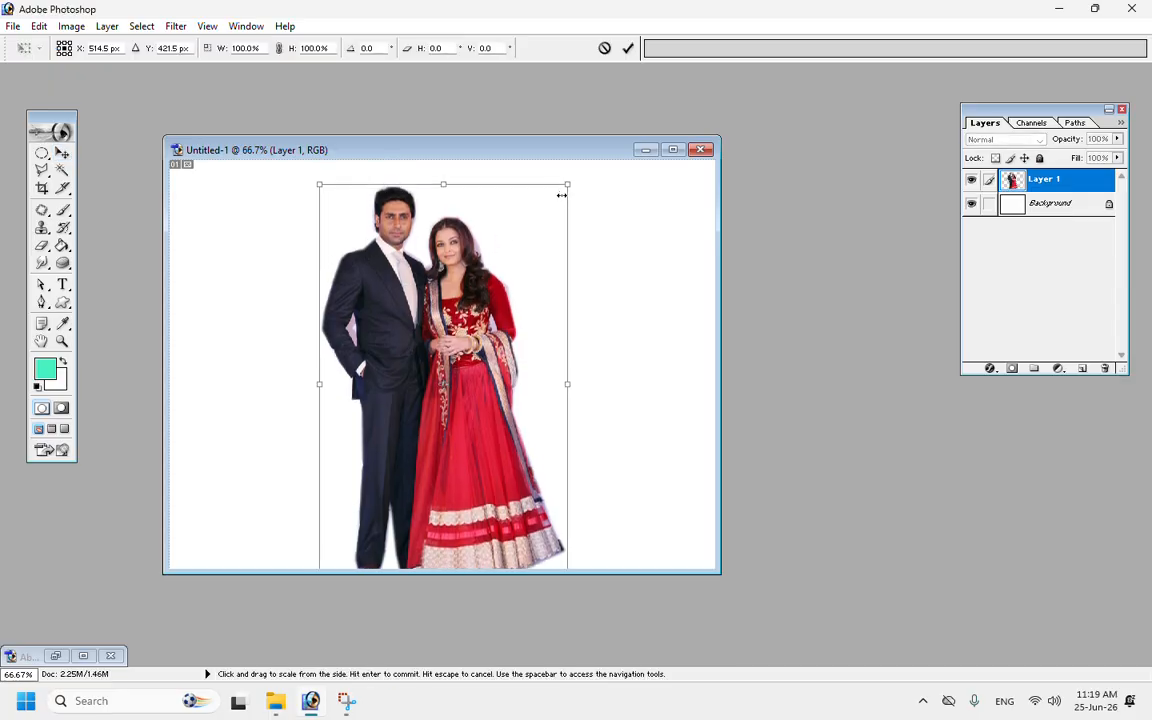
{"action": "left_click_drag", "start_coordinate": [565, 184], "coordinate": [530, 239]}
{"action": "left_click_drag", "start_coordinate": [476, 288], "coordinate": [502, 263]}
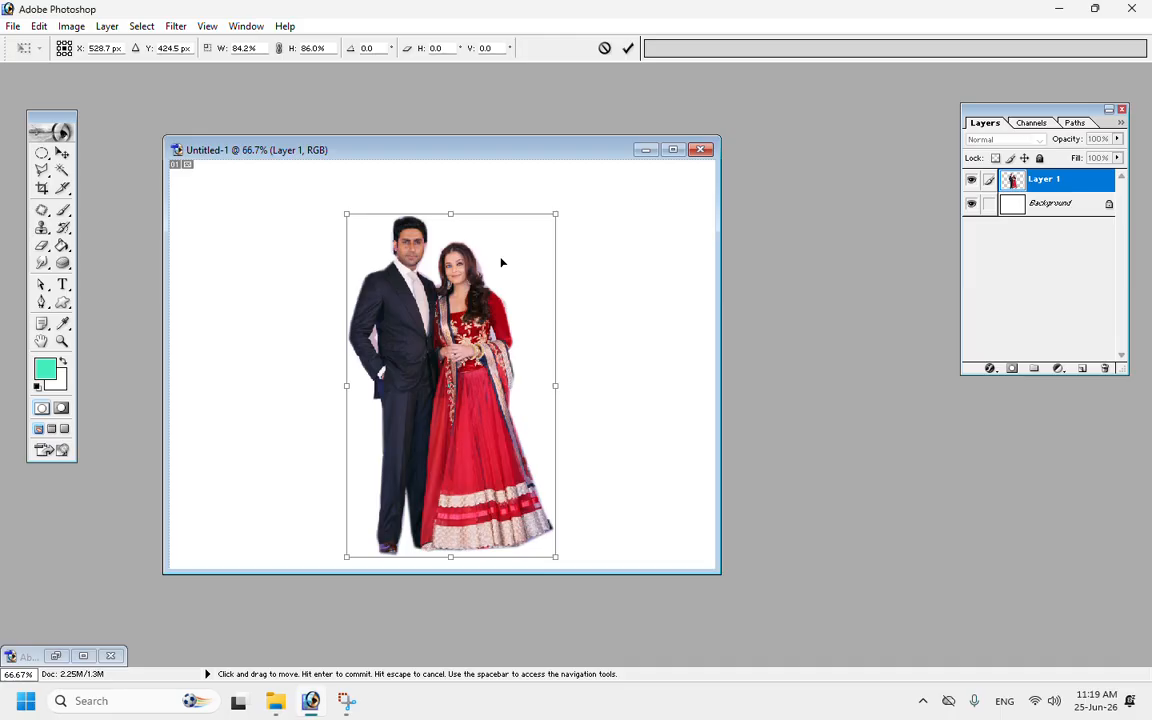
{"action": "key", "text": "Return"}
Step: Erase the light fringe around the woman's hair and shoulder with the Eraser tool at an 18 px brush size
{"action": "left_click_drag", "start_coordinate": [41, 245], "coordinate": [84, 251]}
{"action": "left_click", "coordinate": [673, 150]}
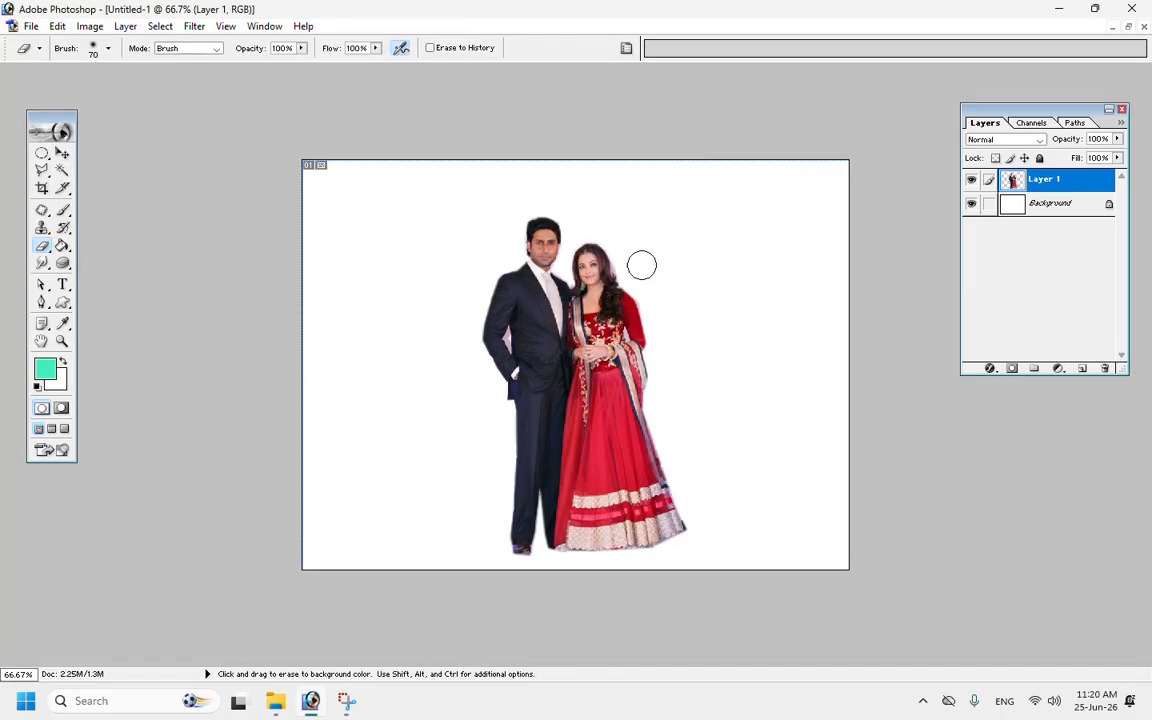
{"action": "key", "text": "ctrl+plus"}
{"action": "key", "text": "ctrl+plus"}
{"action": "key", "text": "ctrl+plus"}
{"action": "mouse_move", "coordinate": [822, 178]}
{"action": "left_mouse_down"}
{"action": "mouse_move", "coordinate": [813, 481]}
{"action": "mouse_move", "coordinate": [870, 559]}
{"action": "left_mouse_up"}
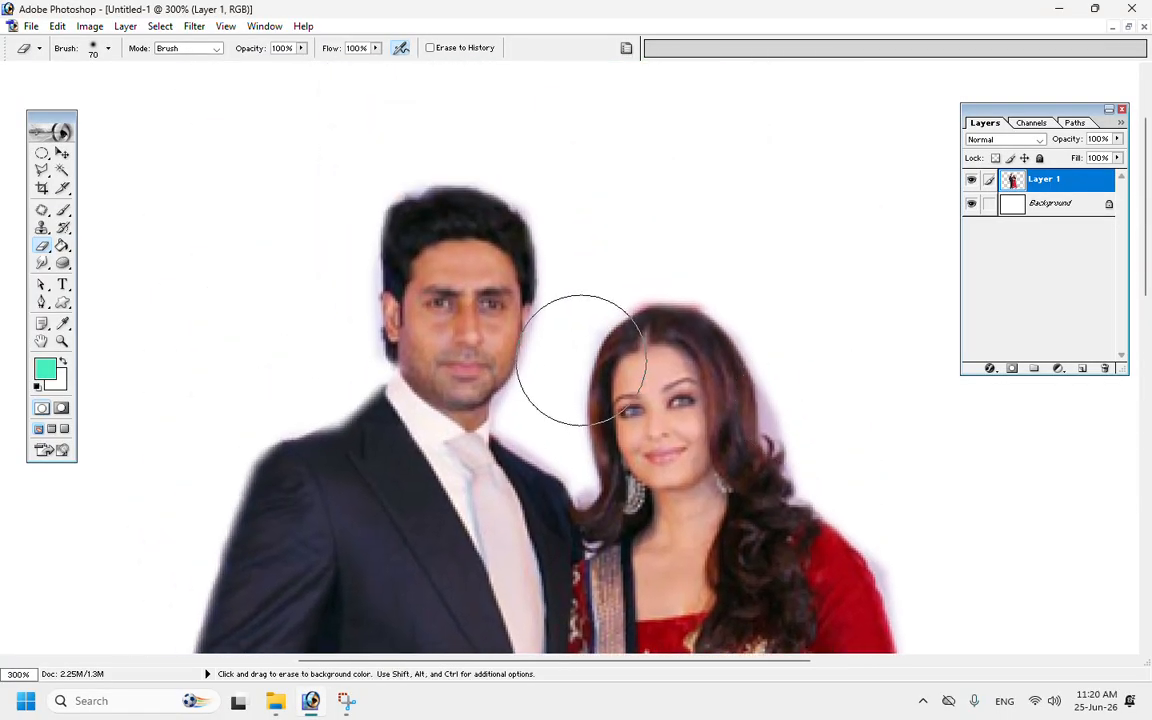
{"action": "left_click", "coordinate": [108, 48]}
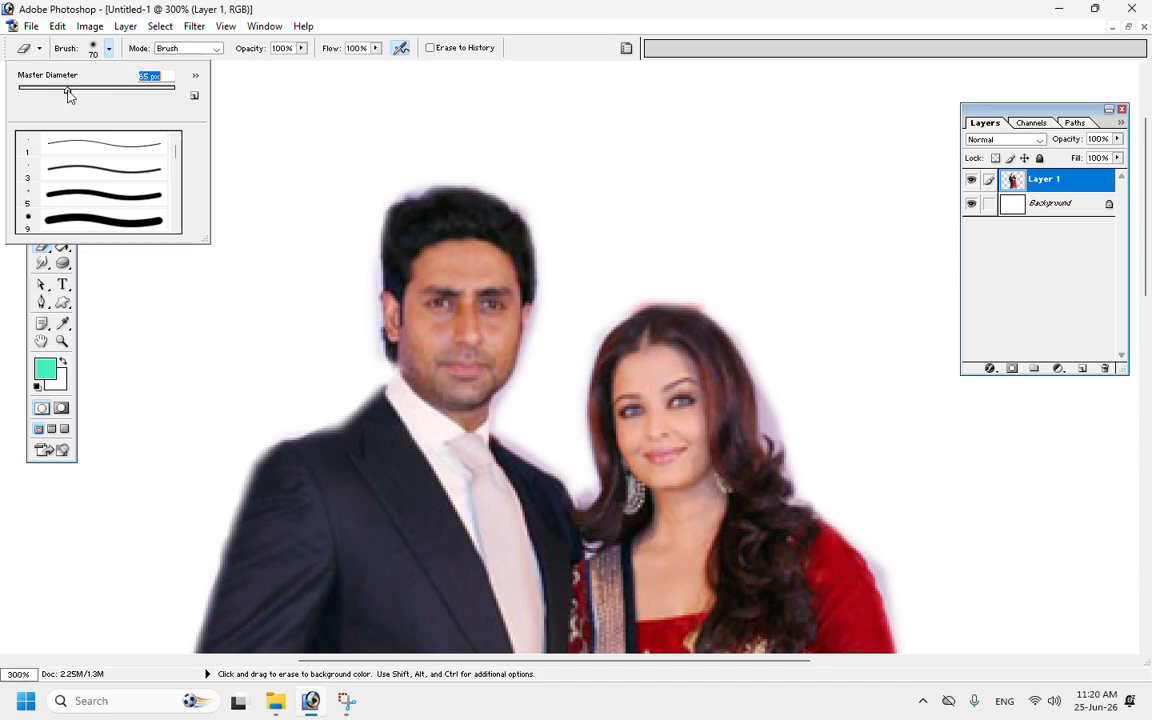
{"action": "left_click", "coordinate": [555, 168]}
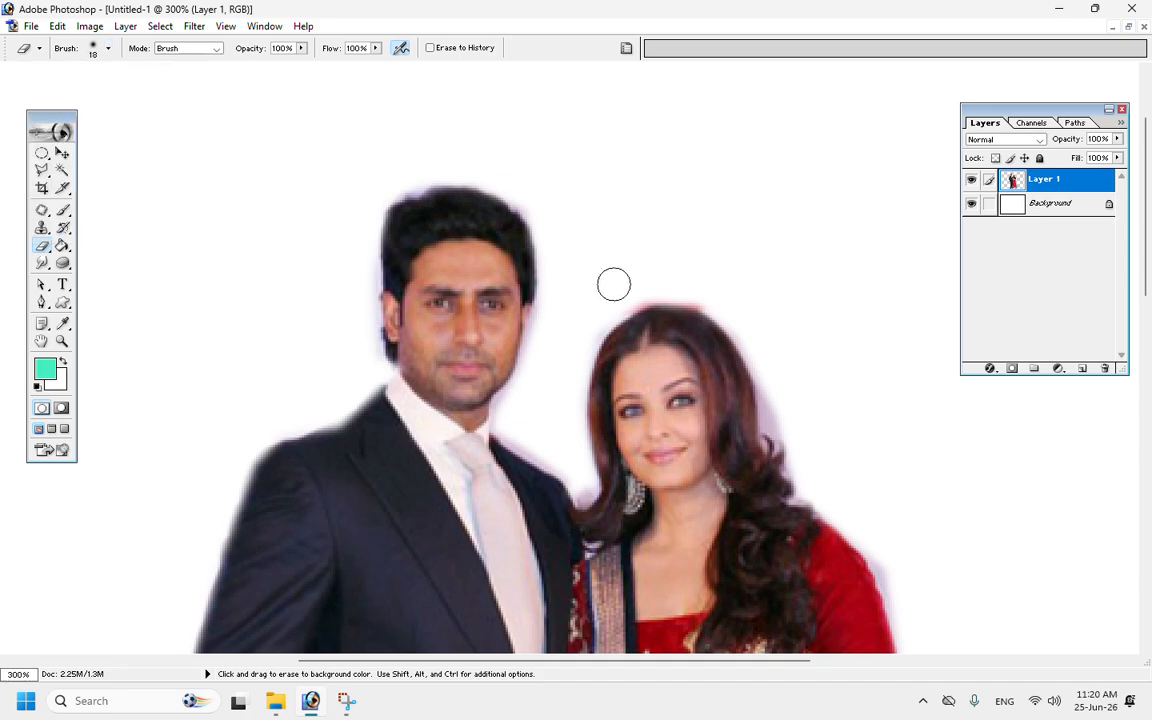
{"action": "left_click_drag", "start_coordinate": [618, 294], "coordinate": [706, 300]}
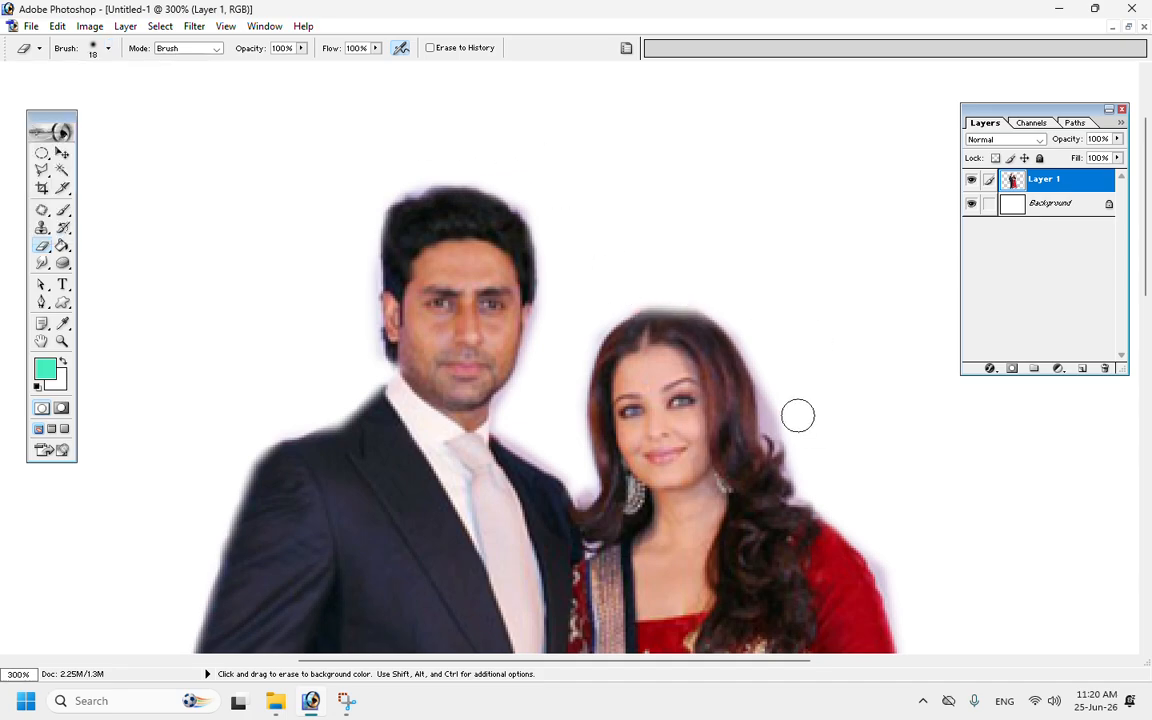
{"action": "mouse_move", "coordinate": [765, 383]}
{"action": "left_mouse_down"}
{"action": "mouse_move", "coordinate": [776, 458]}
{"action": "mouse_move", "coordinate": [802, 499]}
{"action": "mouse_move", "coordinate": [844, 527]}
{"action": "left_mouse_up"}
Step: Erase the light fringe along the outer edge of the woman's skirt with a 9 px eraser brush
{"action": "key", "text": "space"}
{"action": "left_click_drag", "start_coordinate": [363, 355], "coordinate": [463, 175]}
{"action": "left_click_drag", "start_coordinate": [364, 242], "coordinate": [403, 147]}
{"action": "mouse_move", "coordinate": [383, 421]}
{"action": "left_mouse_down"}
{"action": "mouse_move", "coordinate": [363, 296]}
{"action": "mouse_move", "coordinate": [422, 345]}
{"action": "mouse_move", "coordinate": [425, 380]}
{"action": "mouse_move", "coordinate": [406, 342]}
{"action": "mouse_move", "coordinate": [418, 304]}
{"action": "mouse_move", "coordinate": [418, 355]}
{"action": "mouse_move", "coordinate": [438, 76]}
{"action": "left_mouse_up"}
{"action": "key", "text": "space"}
{"action": "left_click_drag", "start_coordinate": [396, 400], "coordinate": [266, 443]}
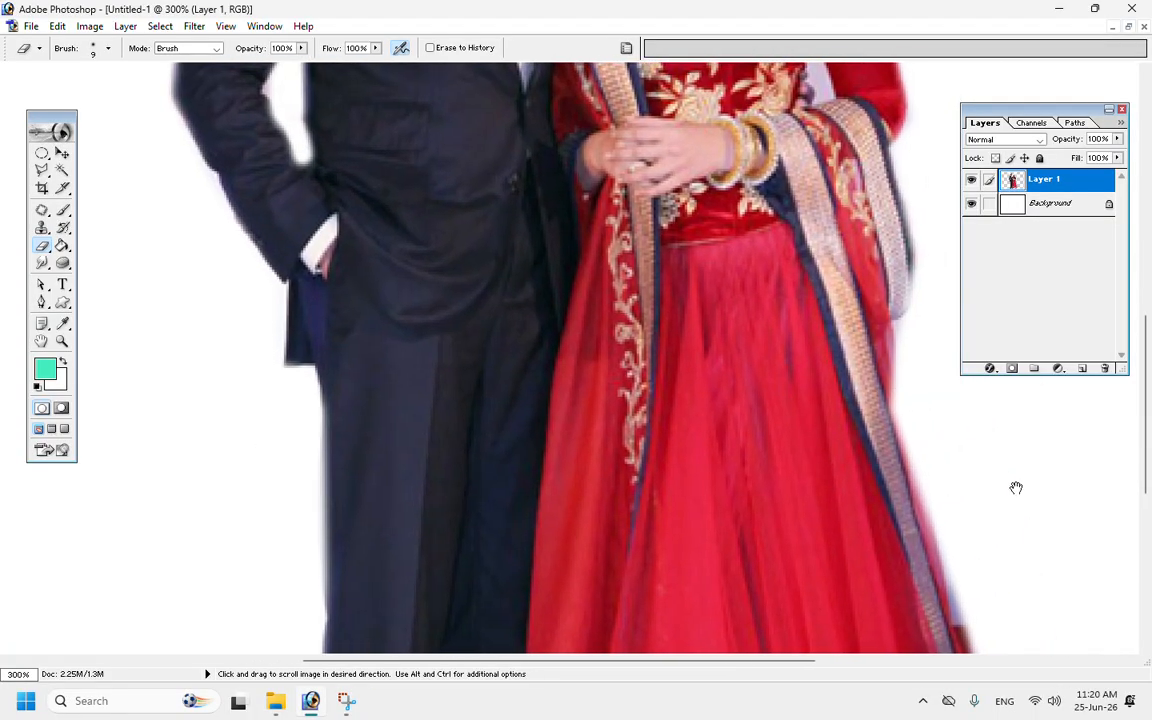
{"action": "left_click_drag", "start_coordinate": [1016, 488], "coordinate": [592, 448]}
{"action": "mouse_move", "coordinate": [562, 637]}
{"action": "left_mouse_down"}
{"action": "mouse_move", "coordinate": [539, 616]}
{"action": "mouse_move", "coordinate": [525, 511]}
{"action": "mouse_move", "coordinate": [545, 603]}
{"action": "mouse_move", "coordinate": [566, 638]}
{"action": "left_mouse_up"}
{"action": "key", "text": "space"}
{"action": "left_click_drag", "start_coordinate": [614, 594], "coordinate": [609, 419]}
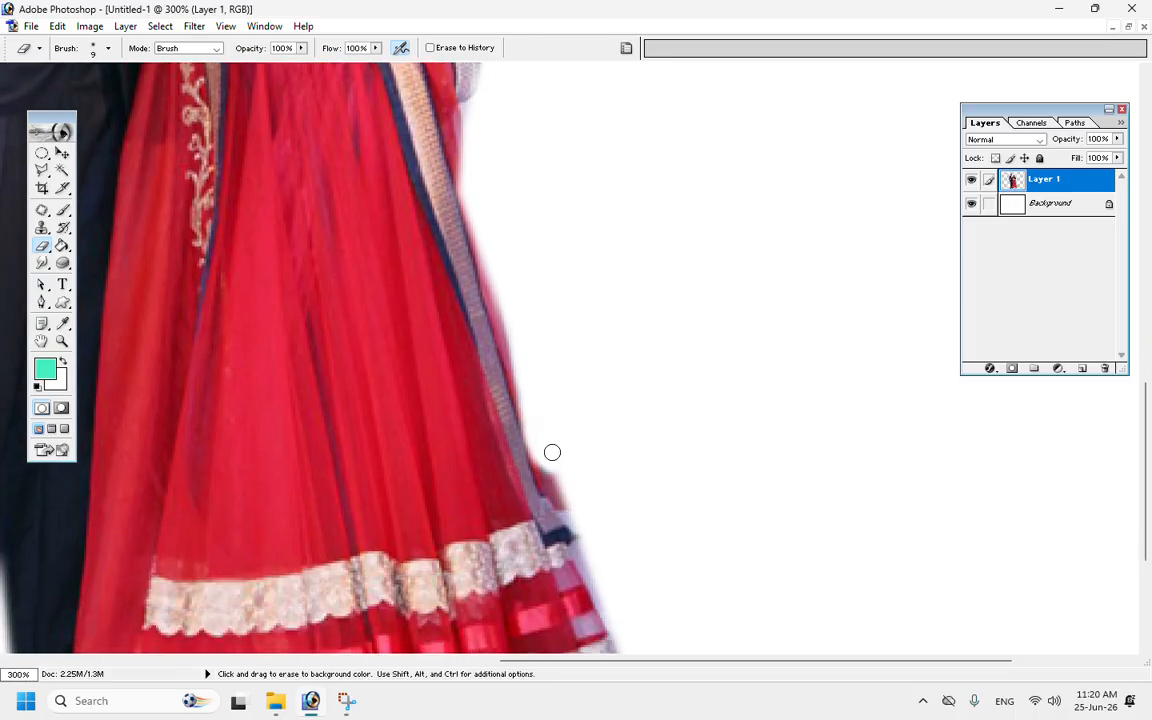
{"action": "mouse_move", "coordinate": [546, 469]}
{"action": "left_mouse_down"}
{"action": "mouse_move", "coordinate": [588, 566]}
{"action": "mouse_move", "coordinate": [562, 519]}
{"action": "left_mouse_up"}
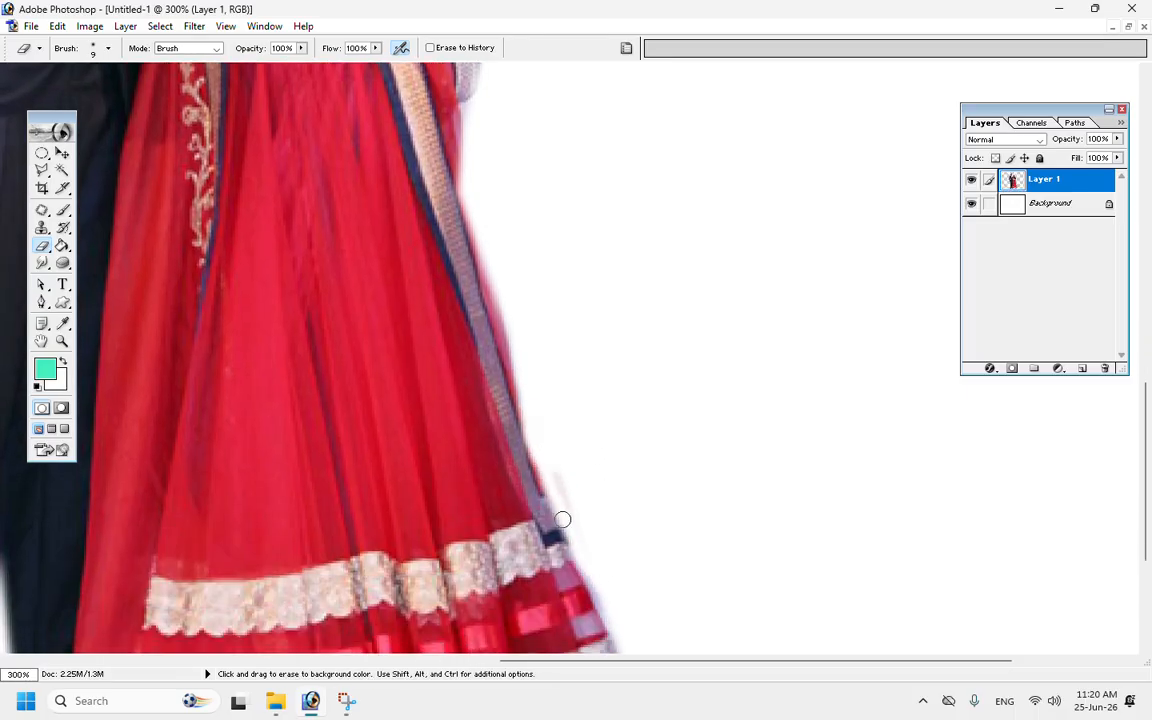
Step: Erase the dark corner and leftover fringe around the lower hem of the red skirt
{"action": "key", "text": "space"}
{"action": "left_click_drag", "start_coordinate": [631, 588], "coordinate": [661, 453]}
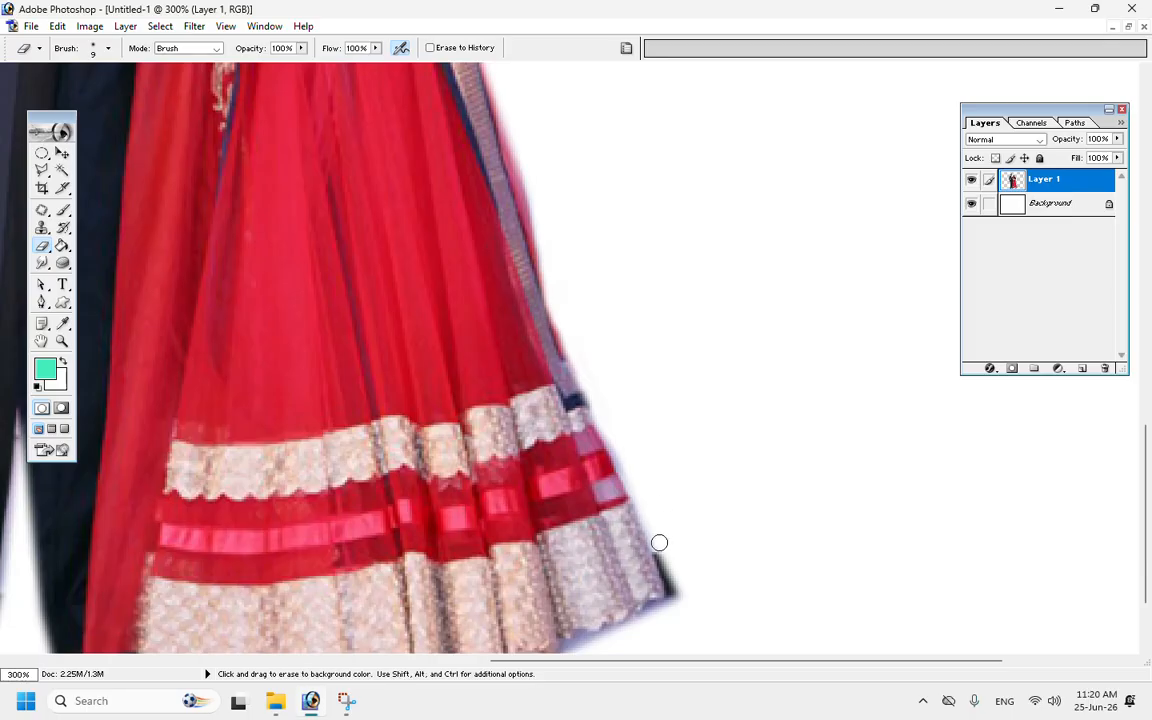
{"action": "left_click_drag", "start_coordinate": [692, 554], "coordinate": [662, 443]}
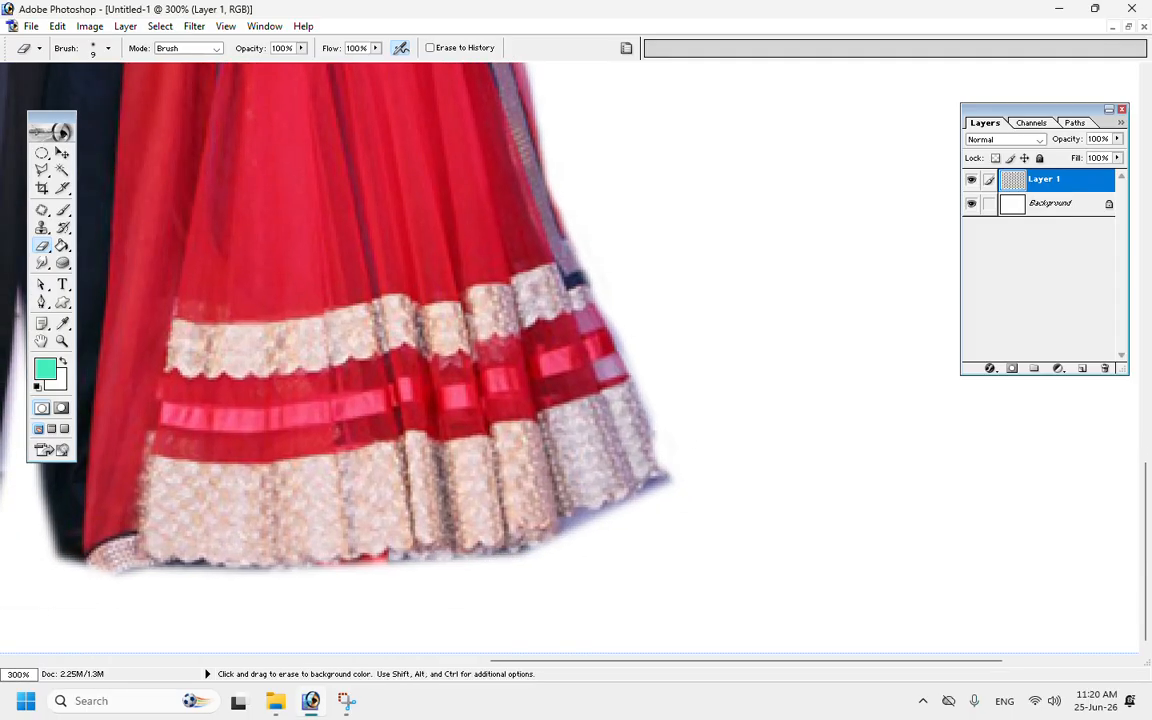
{"action": "mouse_move", "coordinate": [656, 484]}
{"action": "left_mouse_down"}
{"action": "mouse_move", "coordinate": [478, 554]}
{"action": "mouse_move", "coordinate": [220, 572]}
{"action": "mouse_move", "coordinate": [597, 579]}
{"action": "left_mouse_up"}
{"action": "key", "text": "space"}
{"action": "key", "text": "space"}
Step: Undo the last two eraser strokes and erase the fringe beside the man's shoe
{"action": "mouse_move", "coordinate": [421, 608]}
{"action": "left_mouse_down"}
{"action": "mouse_move", "coordinate": [425, 646]}
{"action": "mouse_move", "coordinate": [415, 649]}
{"action": "left_mouse_up"}
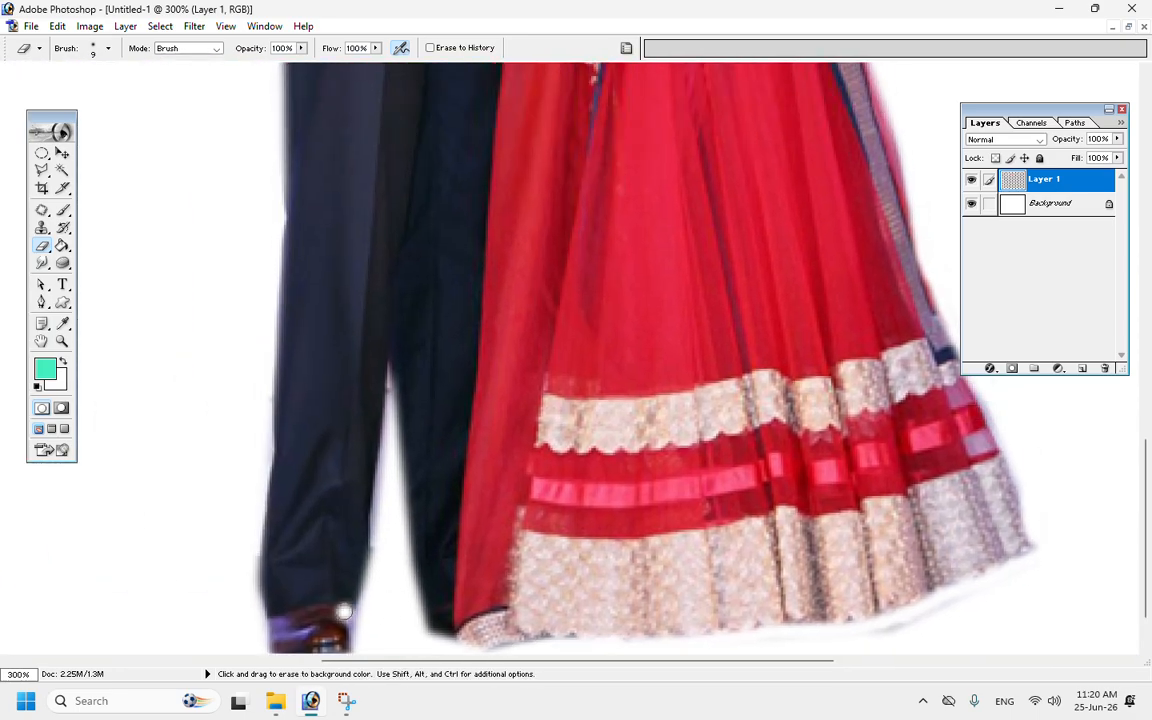
{"action": "key", "text": "ctrl+alt+z"}
{"action": "key", "text": "ctrl+alt+z"}
{"action": "left_click_drag", "start_coordinate": [359, 627], "coordinate": [350, 647]}
Step: Check the rest of the couple's outline up to their heads, and restore the document to a floating window at 66.7%
{"action": "key", "text": "space"}
{"action": "left_click_drag", "start_coordinate": [240, 490], "coordinate": [280, 401]}
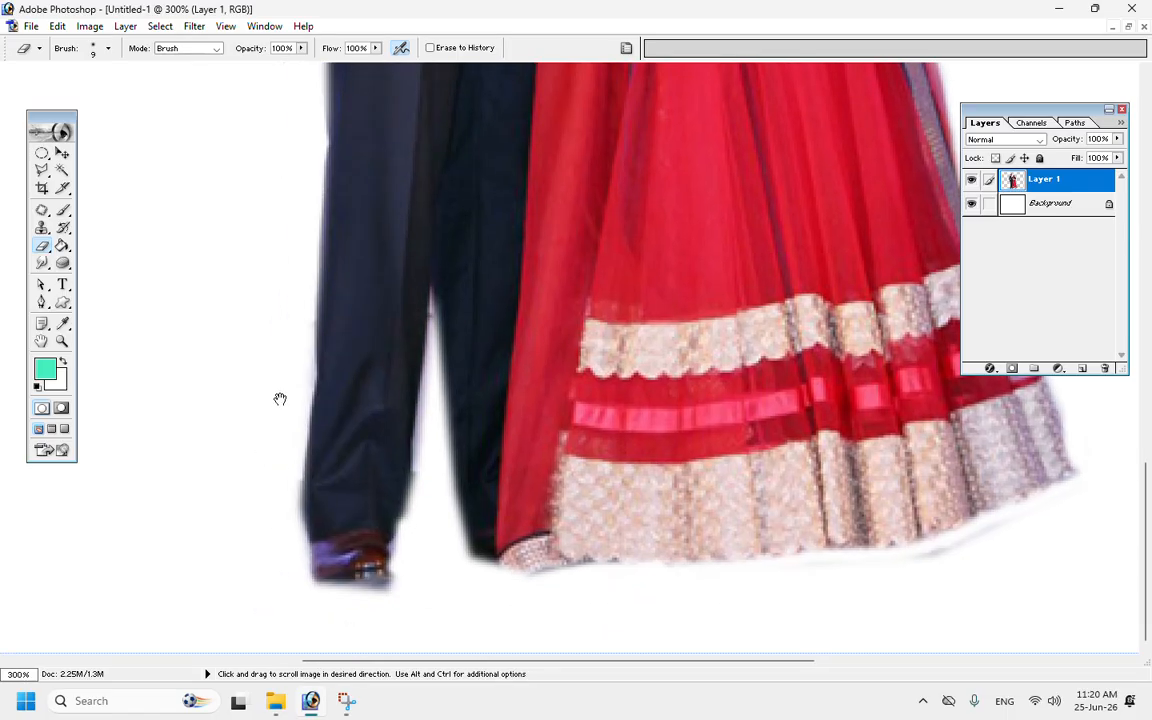
{"action": "left_click_drag", "start_coordinate": [311, 332], "coordinate": [300, 610]}
{"action": "left_click_drag", "start_coordinate": [303, 292], "coordinate": [293, 569]}
{"action": "left_click_drag", "start_coordinate": [274, 120], "coordinate": [291, 566]}
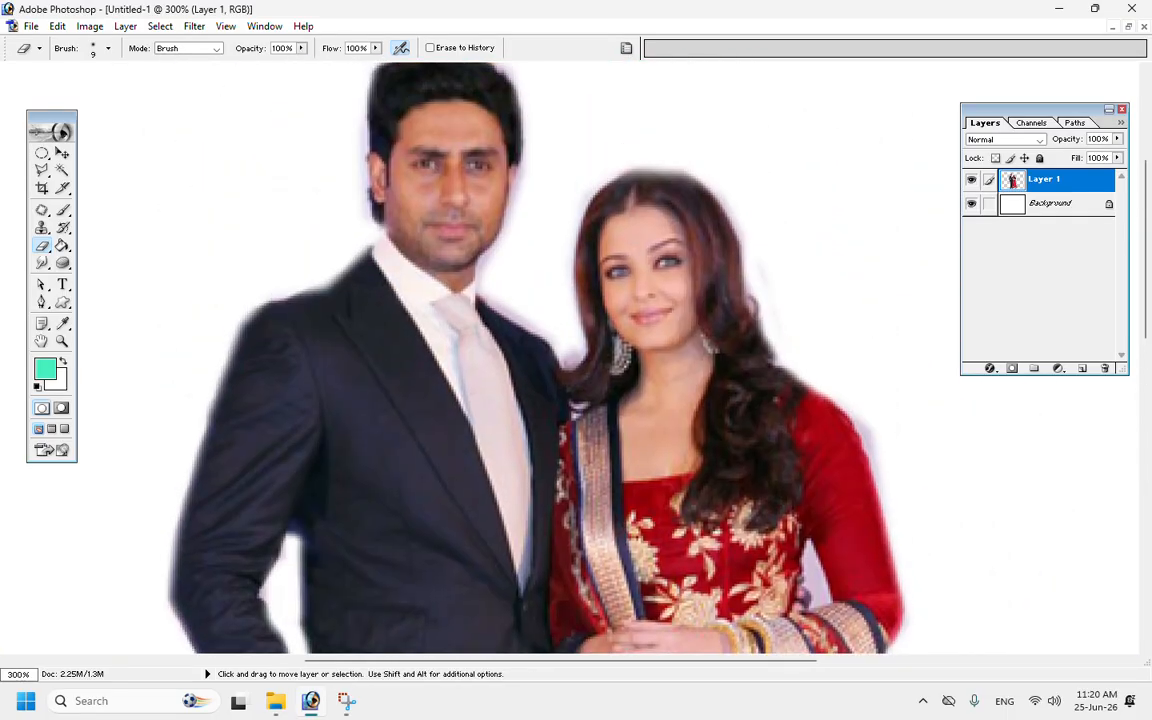
{"action": "key", "text": "ctrl+minus"}
{"action": "key", "text": "ctrl+minus"}
{"action": "key", "text": "ctrl+minus"}
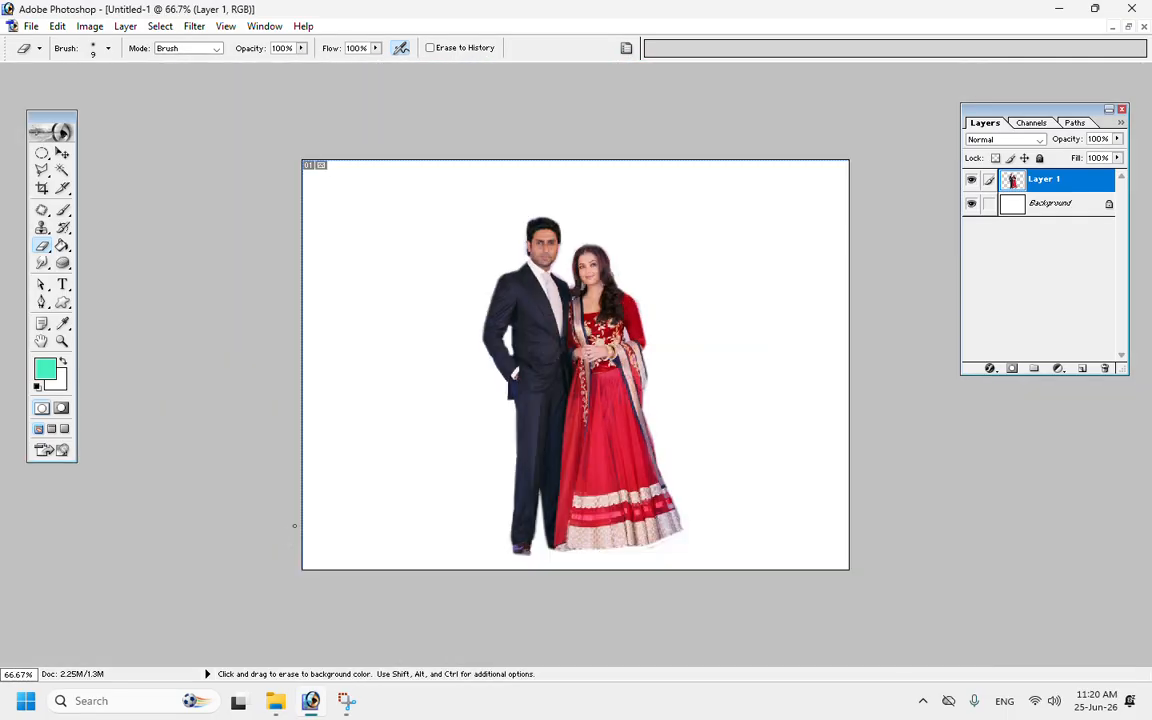
{"action": "left_click", "coordinate": [1129, 28]}
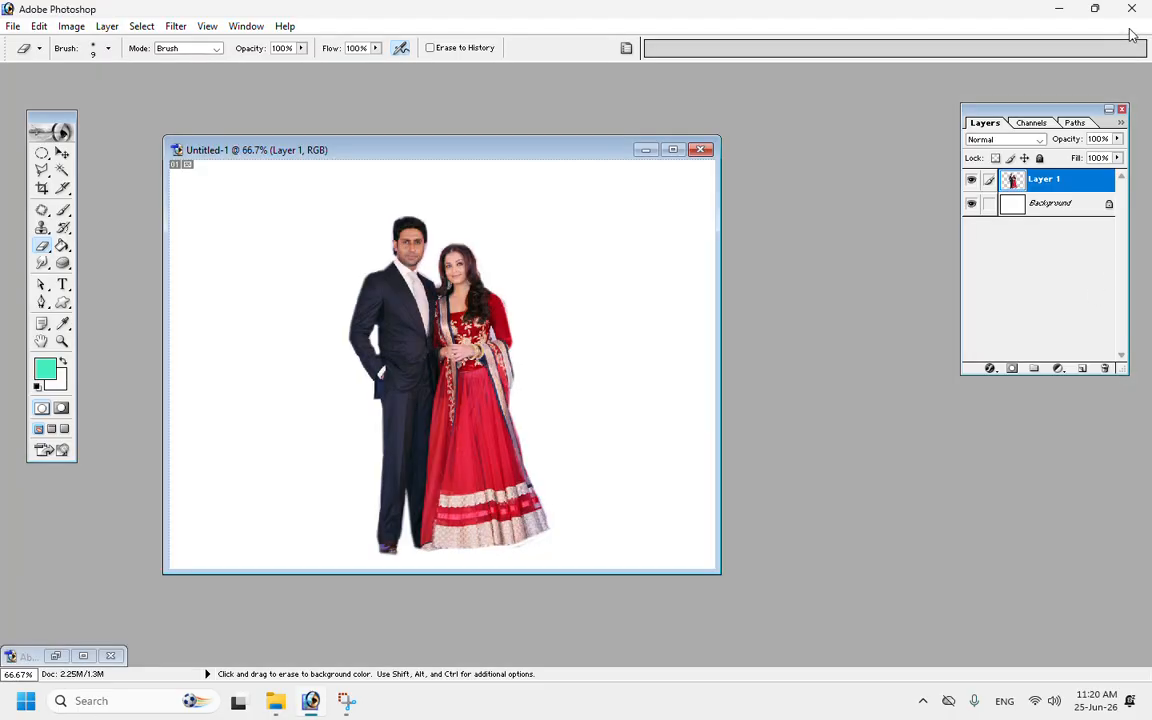
Step: Choose the 74 px maple leaf tip for the Brush tool and set the foreground colour to bright blue
{"action": "left_click", "coordinate": [64, 213]}
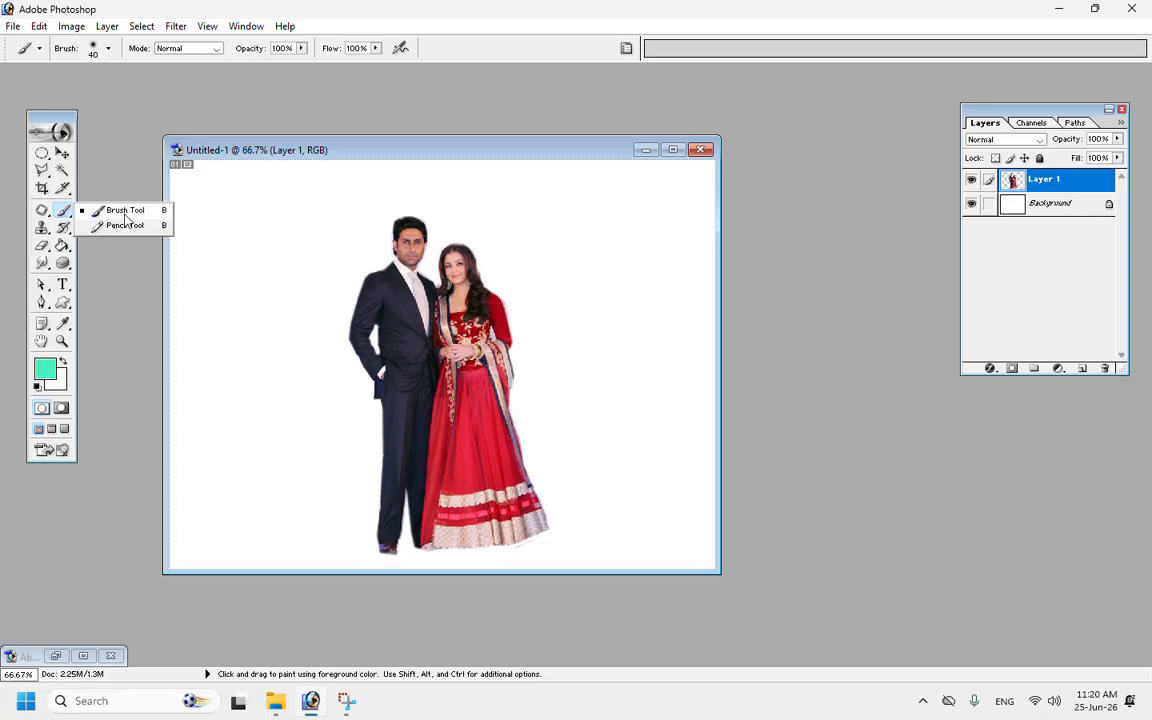
{"action": "left_click", "coordinate": [118, 211]}
{"action": "left_click", "coordinate": [109, 48]}
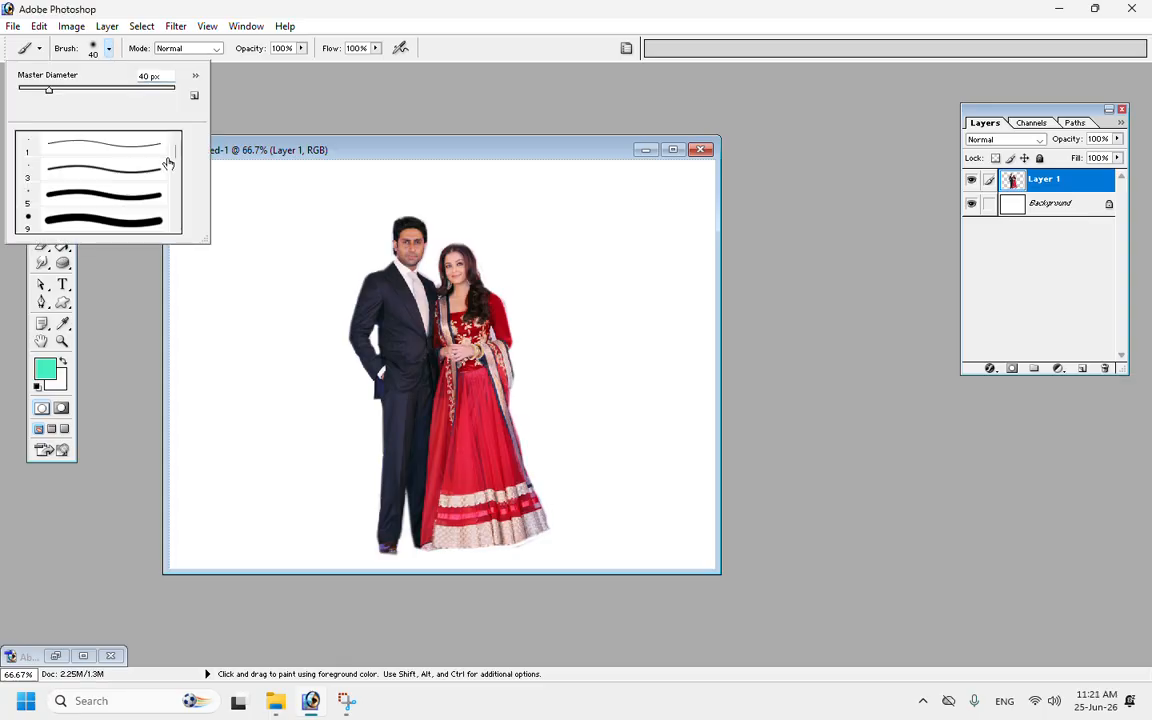
{"action": "left_click_drag", "start_coordinate": [177, 155], "coordinate": [179, 203]}
{"action": "left_click", "coordinate": [100, 190]}
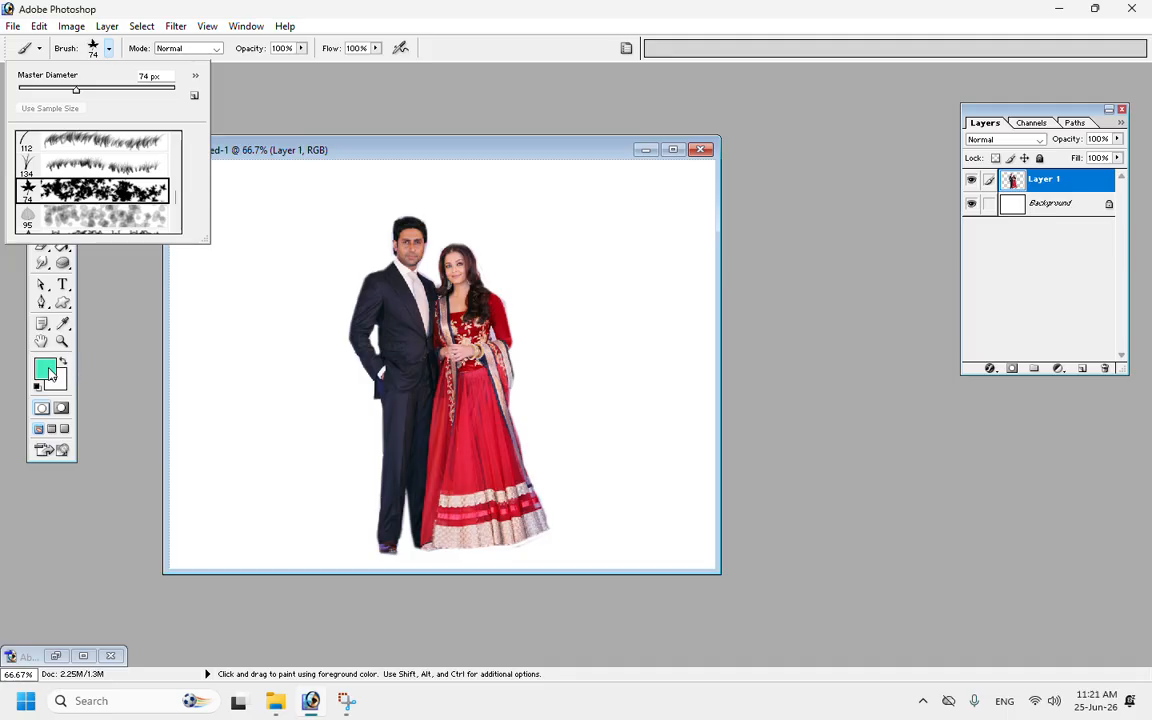
{"action": "left_click", "coordinate": [46, 370]}
{"action": "left_click", "coordinate": [922, 555]}
{"action": "left_click", "coordinate": [894, 494]}
{"action": "left_click", "coordinate": [1022, 470]}
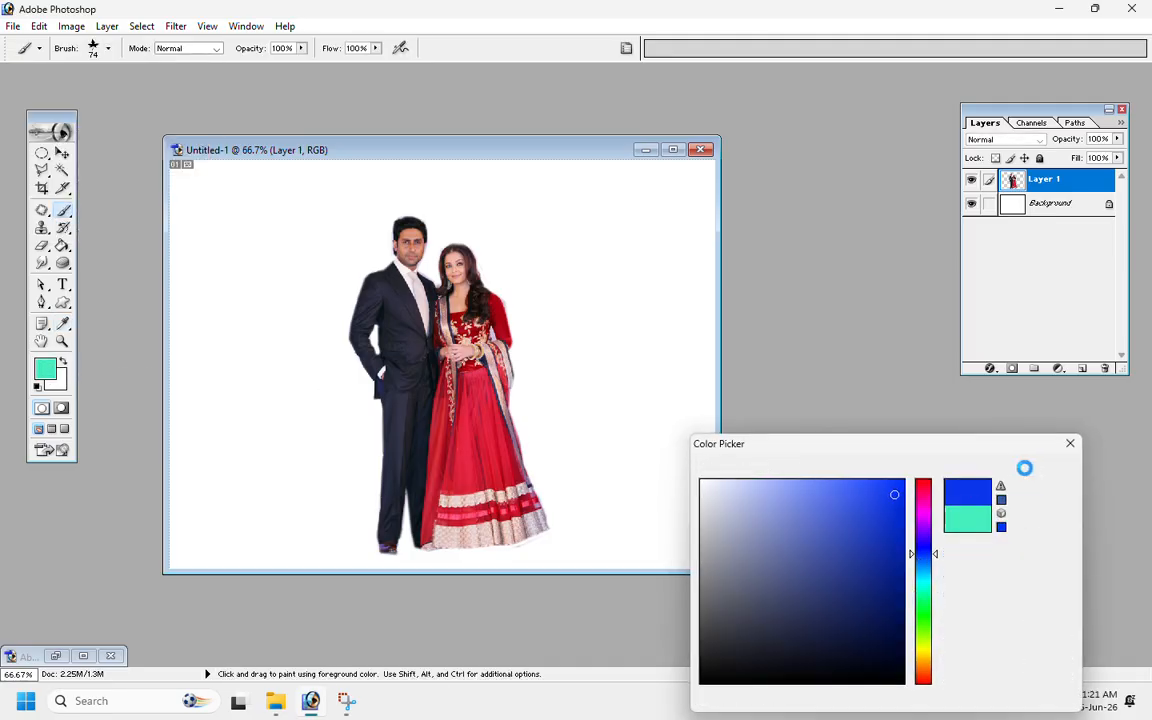
Step: Undo a trial leaf stroke on Layer 1 and paint a dense band of blue leaves across the lower part of the Background layer
{"action": "left_click_drag", "start_coordinate": [704, 518], "coordinate": [172, 505]}
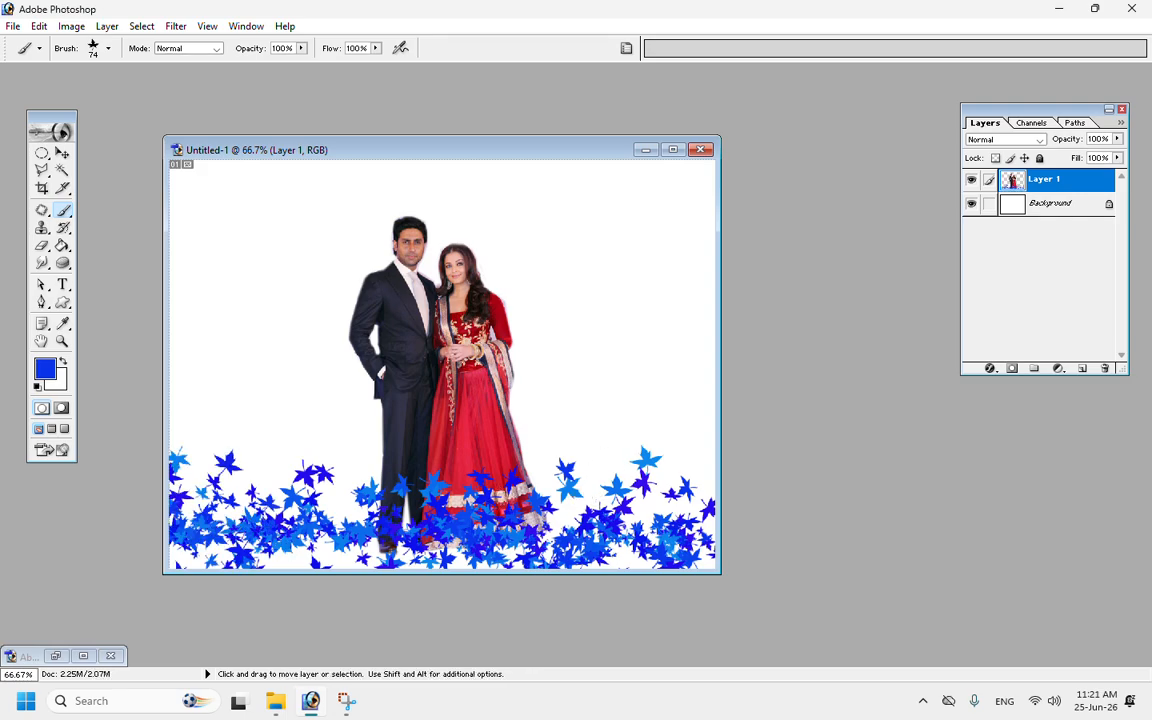
{"action": "key", "text": "ctrl+z"}
{"action": "left_click", "coordinate": [1043, 211]}
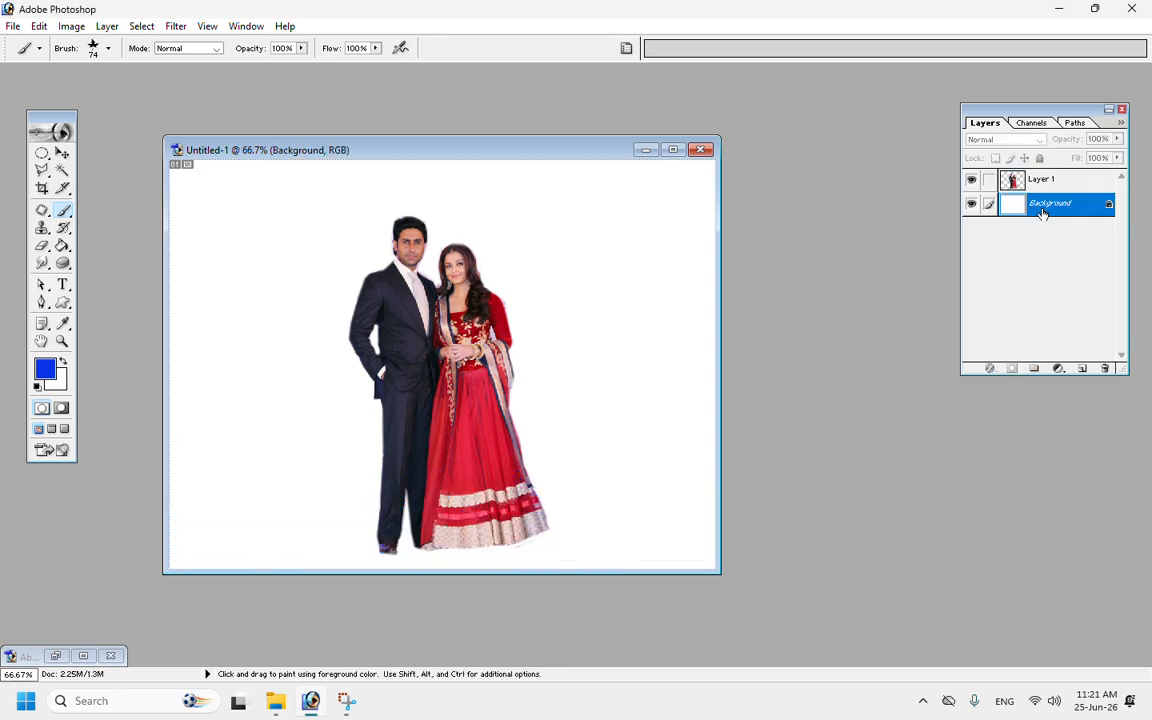
{"action": "mouse_move", "coordinate": [689, 540]}
{"action": "left_mouse_down"}
{"action": "mouse_move", "coordinate": [530, 525]}
{"action": "mouse_move", "coordinate": [185, 540]}
{"action": "mouse_move", "coordinate": [165, 470]}
{"action": "mouse_move", "coordinate": [640, 440]}
{"action": "mouse_move", "coordinate": [690, 450]}
{"action": "left_mouse_up"}
{"action": "left_click_drag", "start_coordinate": [530, 440], "coordinate": [175, 420]}
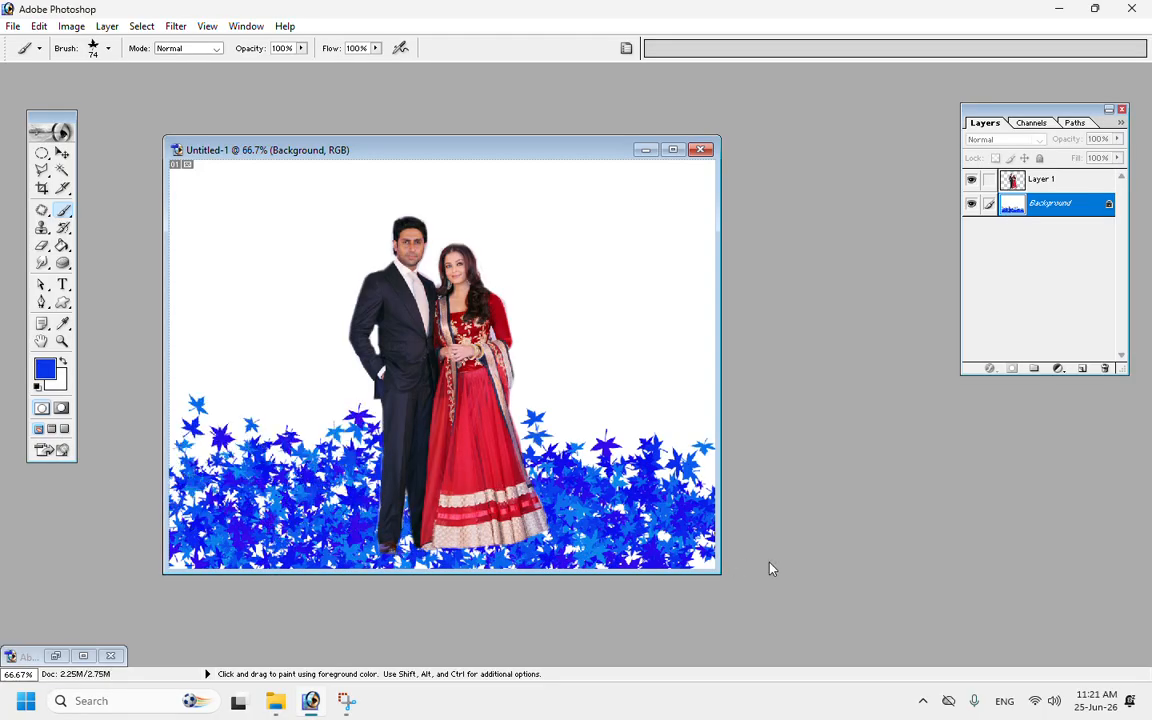
{"action": "left_click_drag", "start_coordinate": [680, 492], "coordinate": [704, 478]}
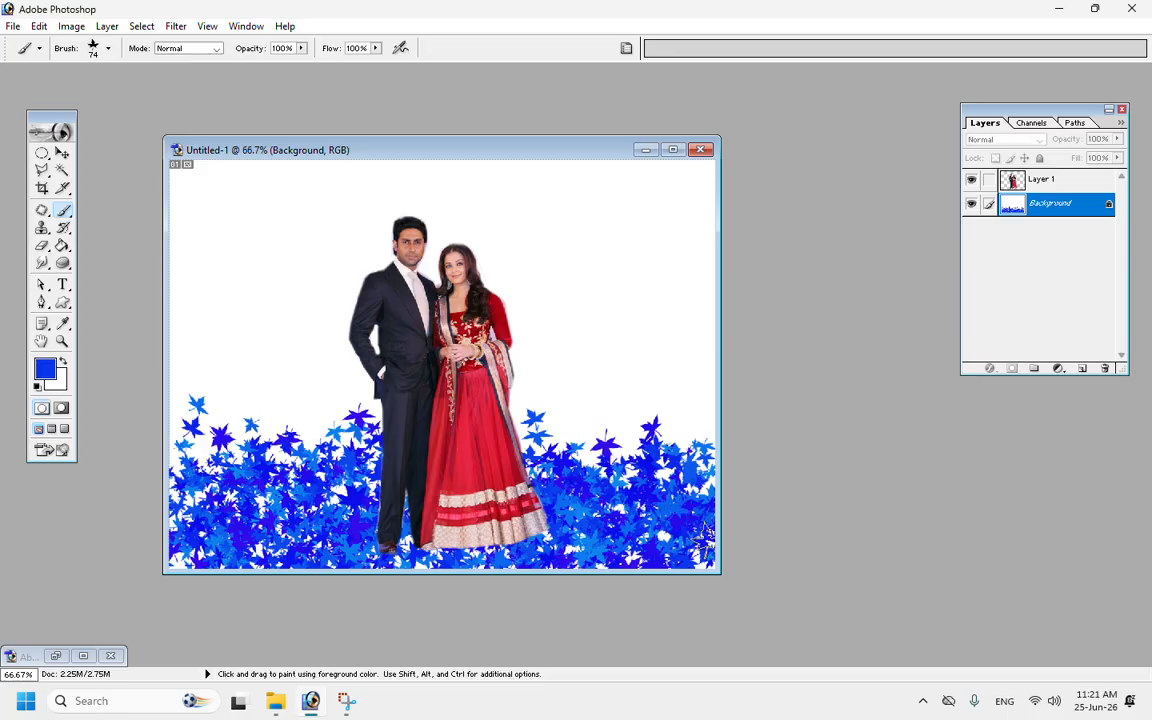
Step: Choose the 134 px grass tip for the Brush tool and set the foreground colour to green 1BEC0B
{"action": "right_click", "coordinate": [62, 209]}
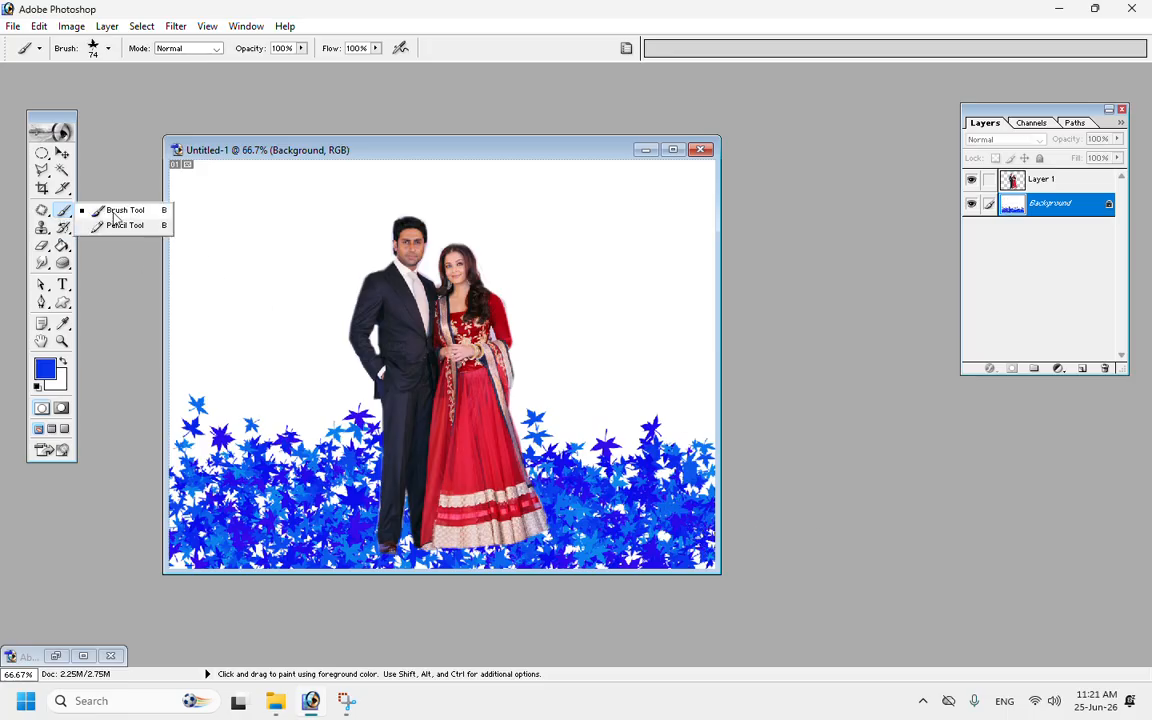
{"action": "left_click", "coordinate": [109, 211]}
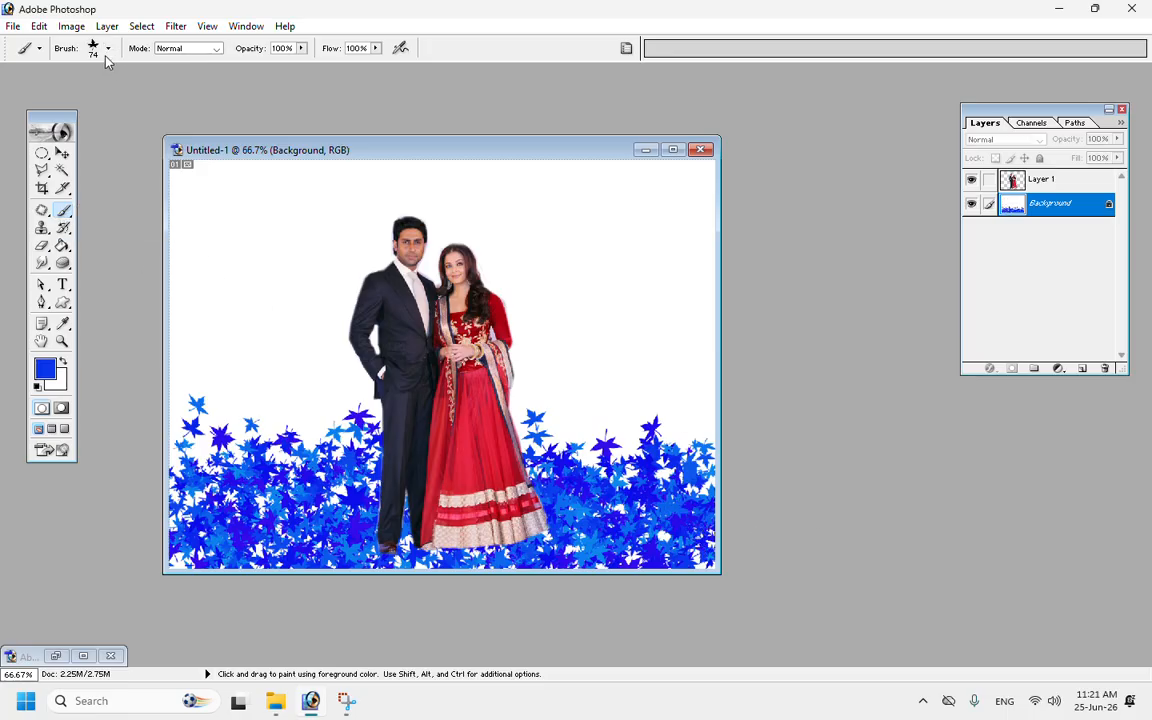
{"action": "left_click", "coordinate": [108, 48]}
{"action": "left_click", "coordinate": [72, 168]}
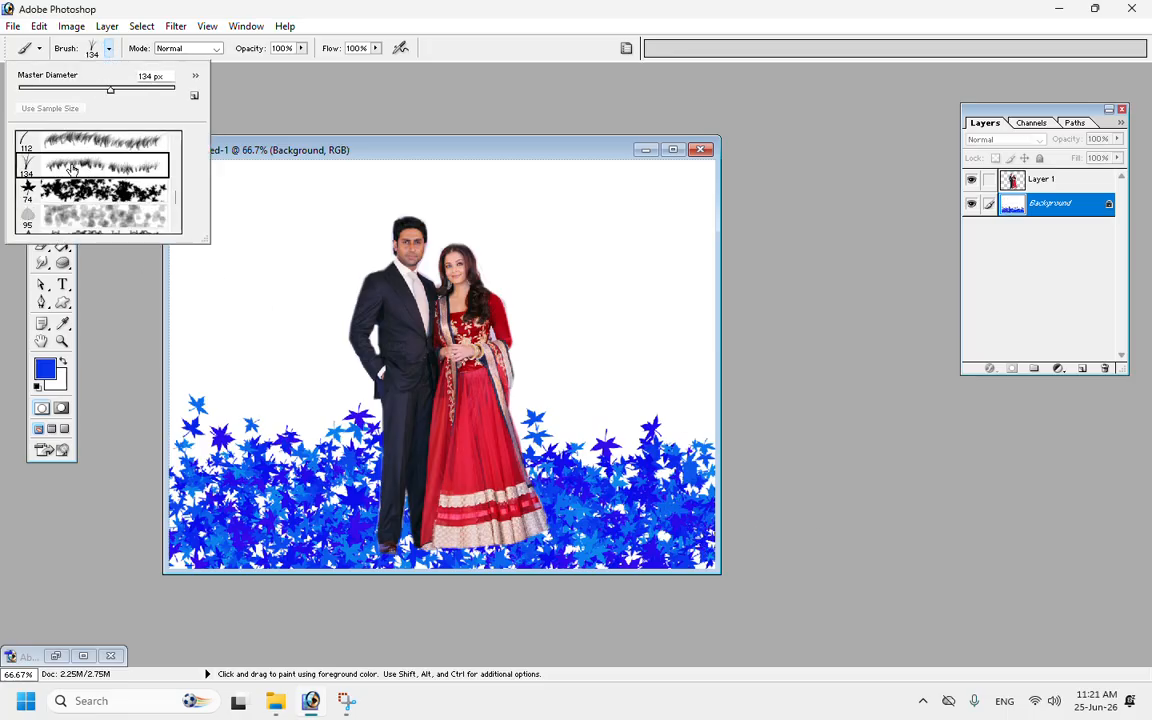
{"action": "left_click", "coordinate": [45, 370]}
{"action": "left_click", "coordinate": [928, 625]}
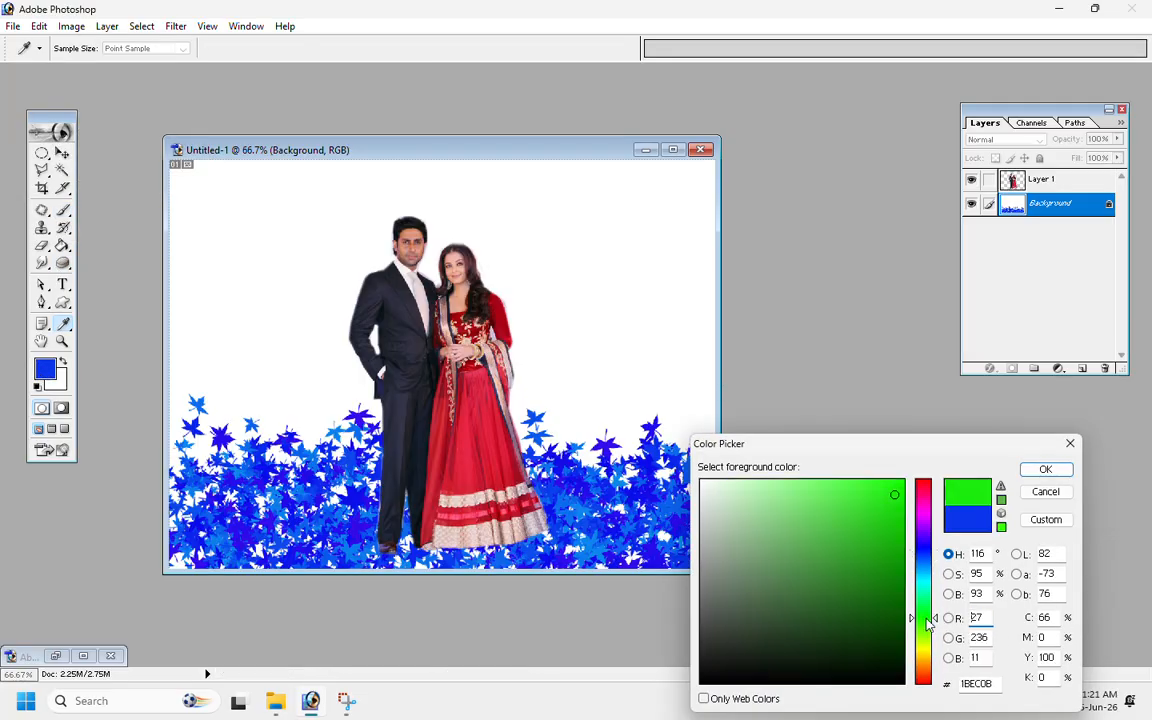
{"action": "left_click", "coordinate": [1045, 469]}
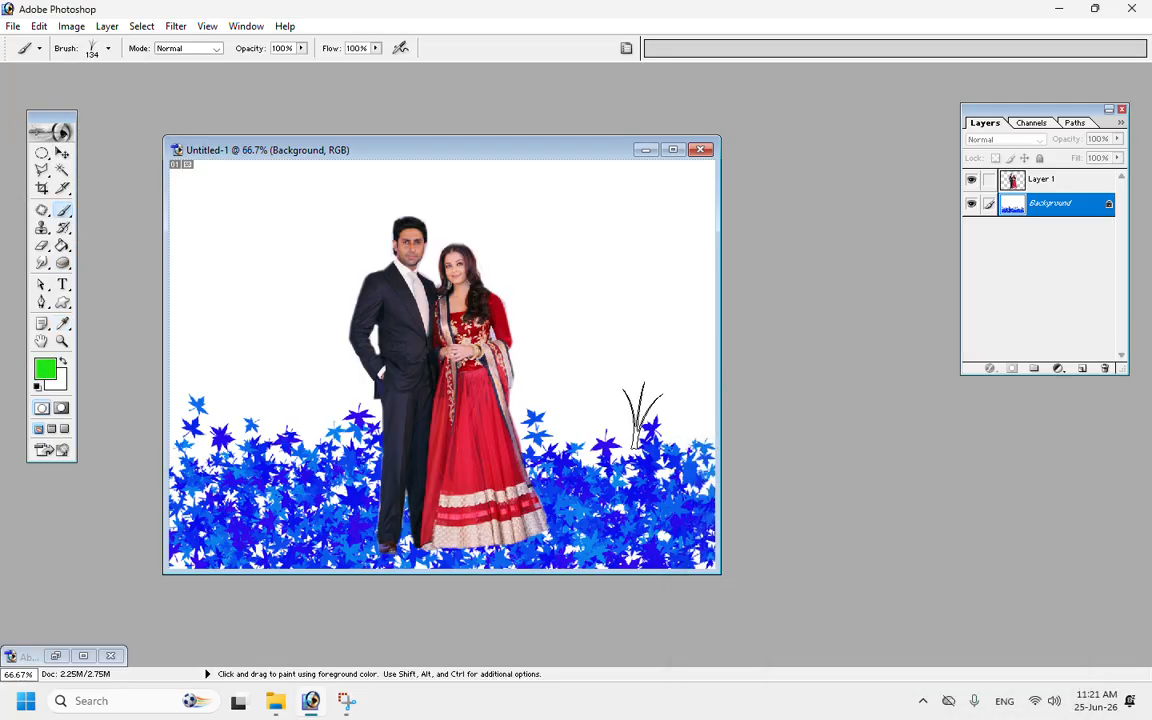
Step: Enlarge the grass brush to 169 px and paint green grass behind the couple, above the blue leaves
{"action": "left_click", "coordinate": [108, 49]}
{"action": "mouse_move", "coordinate": [105, 90]}
{"action": "left_mouse_down"}
{"action": "mouse_move", "coordinate": [72, 92]}
{"action": "mouse_move", "coordinate": [125, 92]}
{"action": "left_mouse_up"}
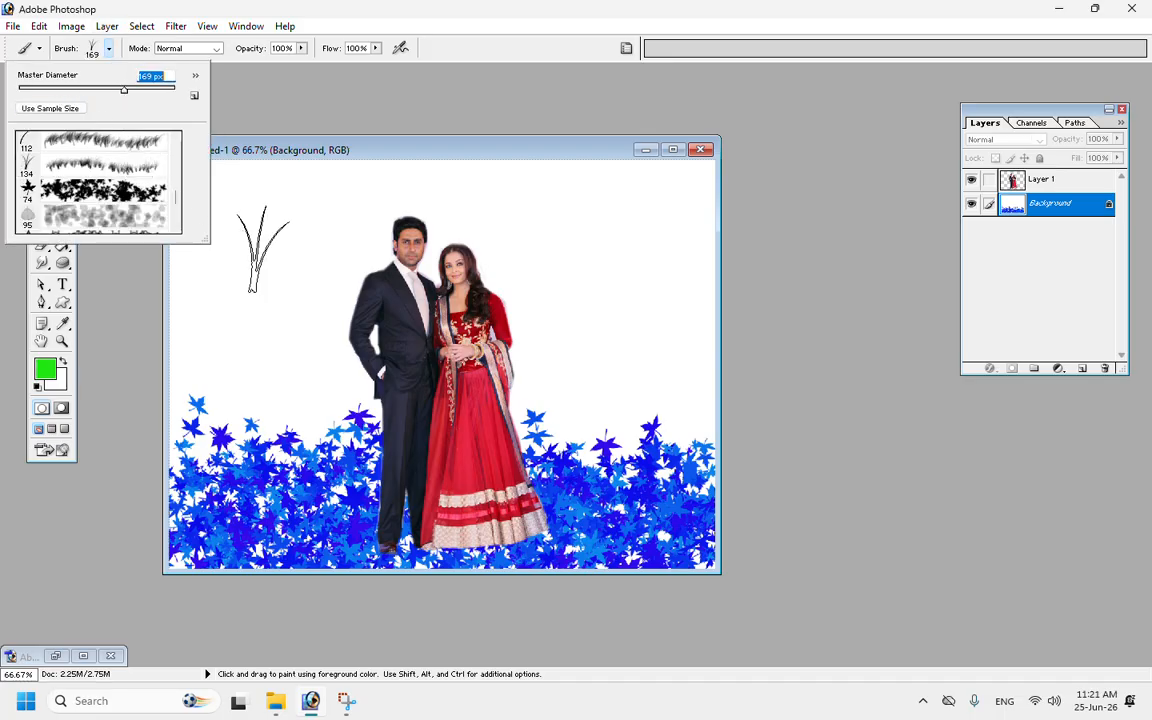
{"action": "mouse_move", "coordinate": [210, 402]}
{"action": "left_mouse_down"}
{"action": "mouse_move", "coordinate": [250, 390]}
{"action": "mouse_move", "coordinate": [611, 410]}
{"action": "mouse_move", "coordinate": [684, 394]}
{"action": "mouse_move", "coordinate": [507, 400]}
{"action": "mouse_move", "coordinate": [595, 412]}
{"action": "mouse_move", "coordinate": [344, 424]}
{"action": "mouse_move", "coordinate": [700, 404]}
{"action": "left_mouse_up"}
{"action": "mouse_move", "coordinate": [445, 346]}
{"action": "left_mouse_down"}
{"action": "mouse_move", "coordinate": [202, 324]}
{"action": "mouse_move", "coordinate": [697, 334]}
{"action": "left_mouse_up"}
Step: Choose the 29 px outlined star tip for the Brush tool and set the foreground colour to pinkish red E50F51
{"action": "left_click", "coordinate": [63, 210]}
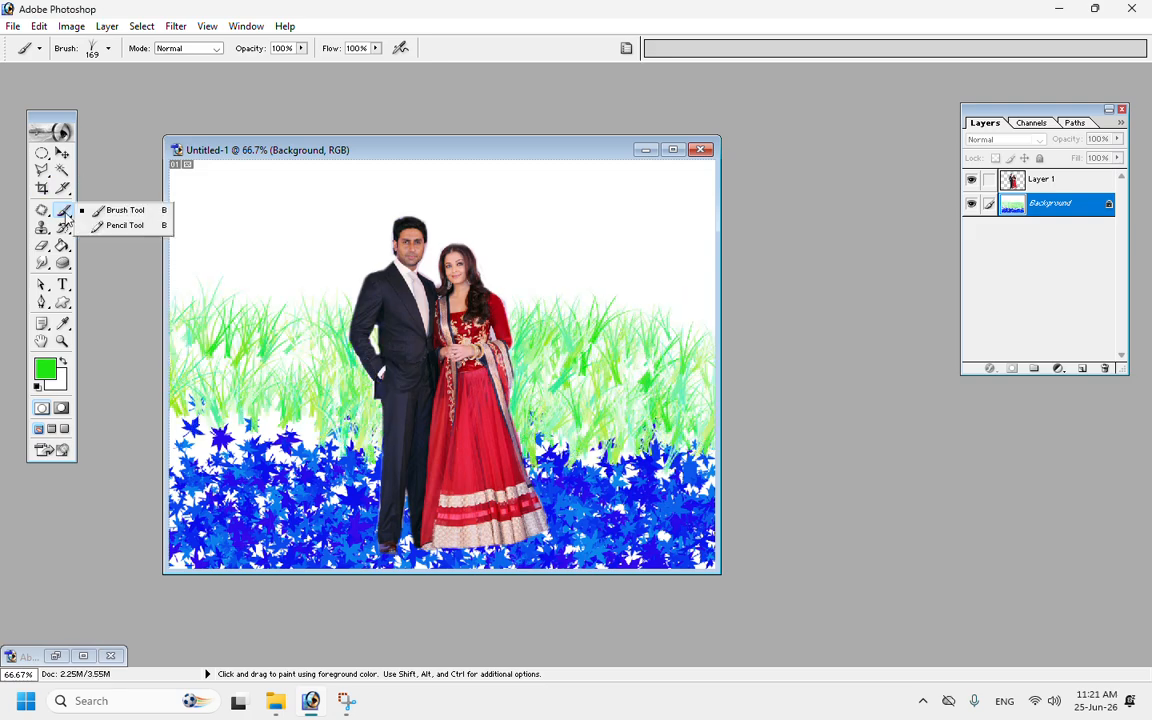
{"action": "left_click", "coordinate": [108, 48]}
{"action": "left_click", "coordinate": [174, 141]}
{"action": "left_click", "coordinate": [177, 226]}
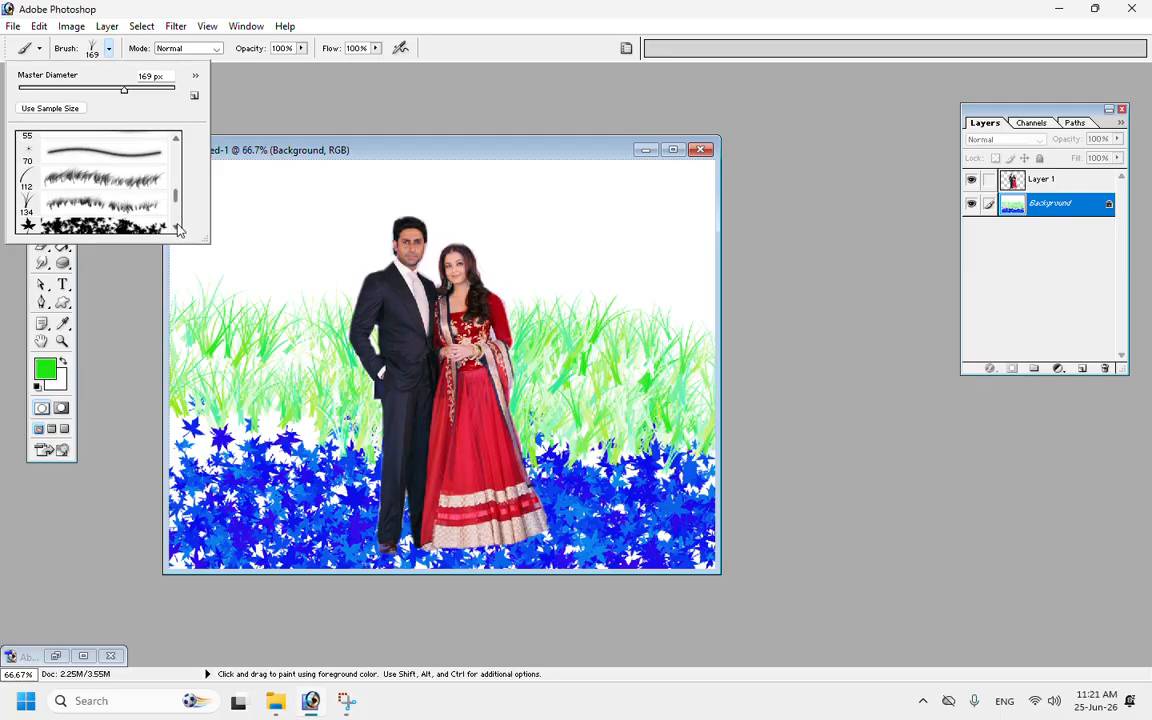
{"action": "left_click", "coordinate": [177, 227]}
{"action": "left_click", "coordinate": [55, 222]}
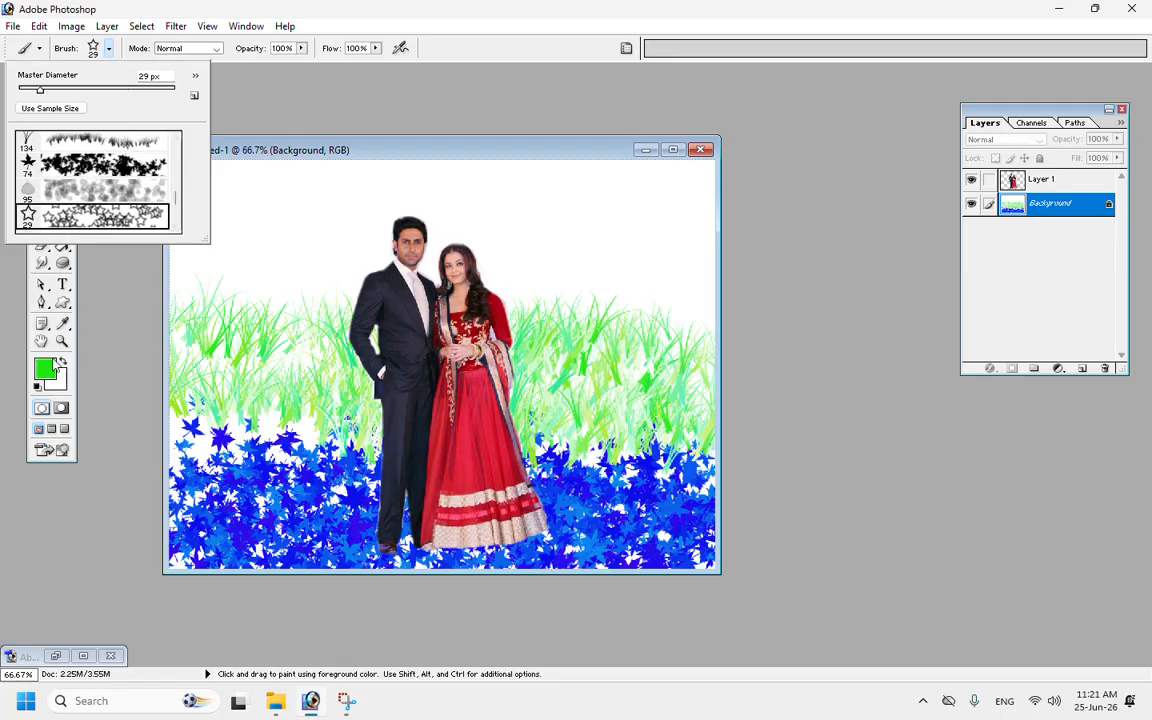
{"action": "left_click", "coordinate": [63, 323]}
{"action": "left_click", "coordinate": [45, 370]}
{"action": "left_click", "coordinate": [928, 491]}
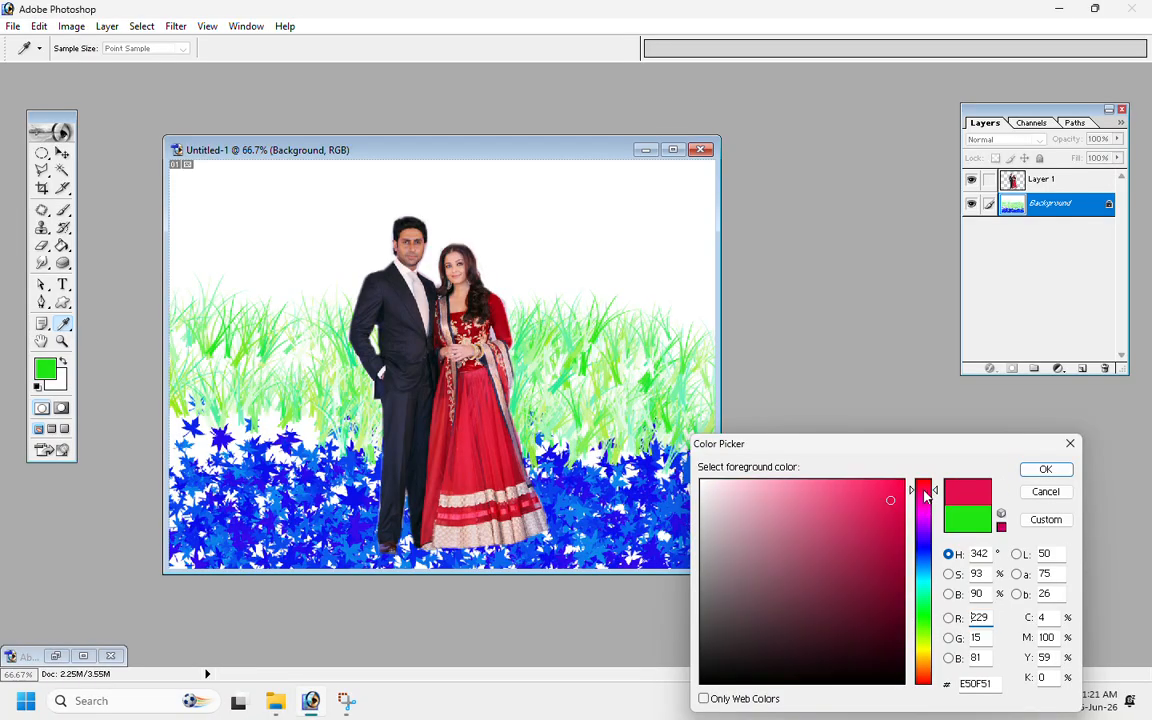
{"action": "left_click", "coordinate": [1044, 469]}
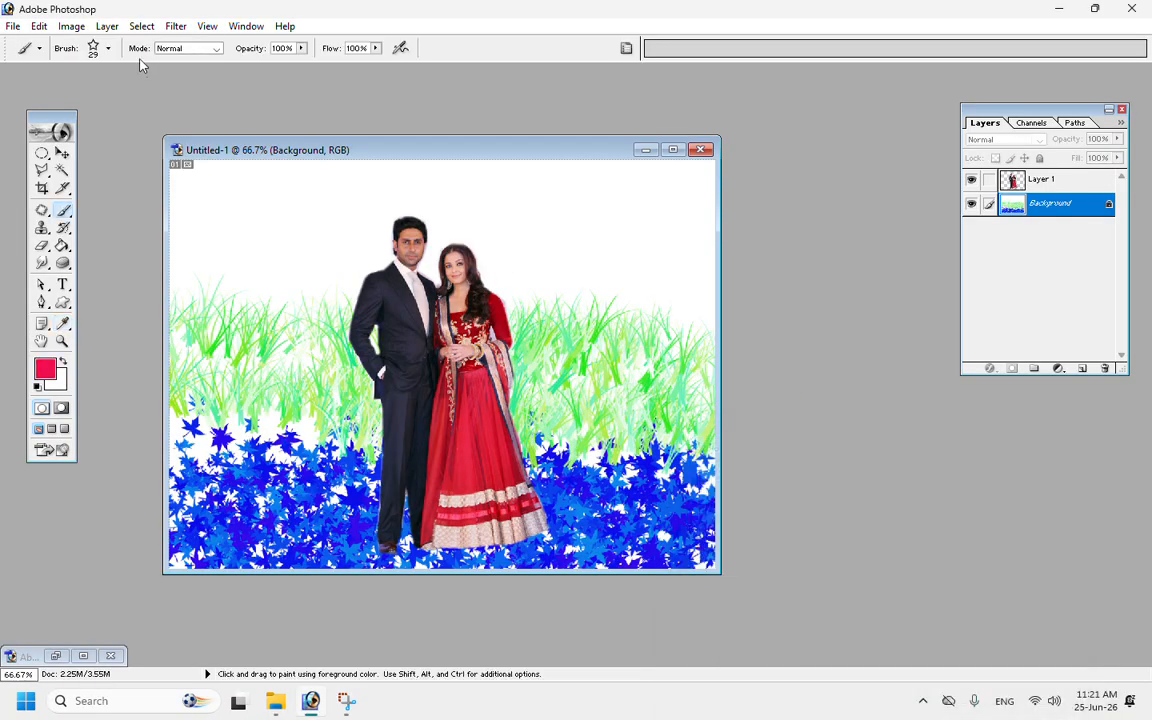
Step: Enlarge the star brush to 54 px and fill the upper Background area above the grass with red stars
{"action": "left_click", "coordinate": [108, 48]}
{"action": "left_click_drag", "start_coordinate": [48, 90], "coordinate": [59, 90]}
{"action": "mouse_move", "coordinate": [367, 247]}
{"action": "left_mouse_down"}
{"action": "mouse_move", "coordinate": [216, 225]}
{"action": "mouse_move", "coordinate": [493, 257]}
{"action": "mouse_move", "coordinate": [707, 242]}
{"action": "mouse_move", "coordinate": [450, 175]}
{"action": "mouse_move", "coordinate": [200, 170]}
{"action": "mouse_move", "coordinate": [260, 280]}
{"action": "mouse_move", "coordinate": [275, 188]}
{"action": "mouse_move", "coordinate": [587, 255]}
{"action": "mouse_move", "coordinate": [575, 270]}
{"action": "mouse_move", "coordinate": [624, 258]}
{"action": "mouse_move", "coordinate": [515, 160]}
{"action": "mouse_move", "coordinate": [190, 232]}
{"action": "mouse_move", "coordinate": [289, 288]}
{"action": "left_mouse_up"}
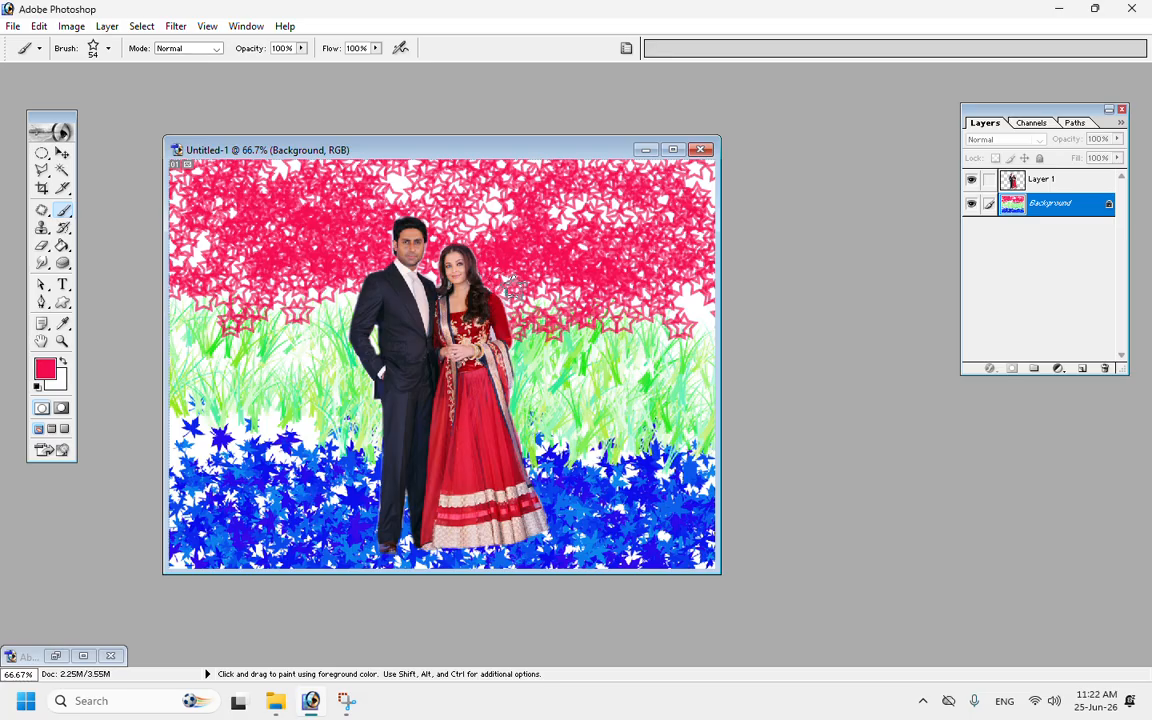